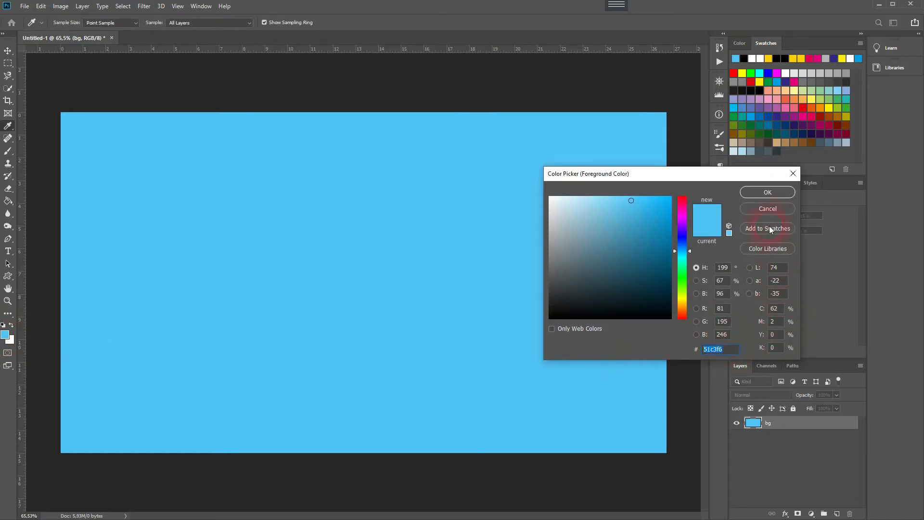
Add the text "HIDDEN" near the middle of the blue canvas.
left_click(766, 211)
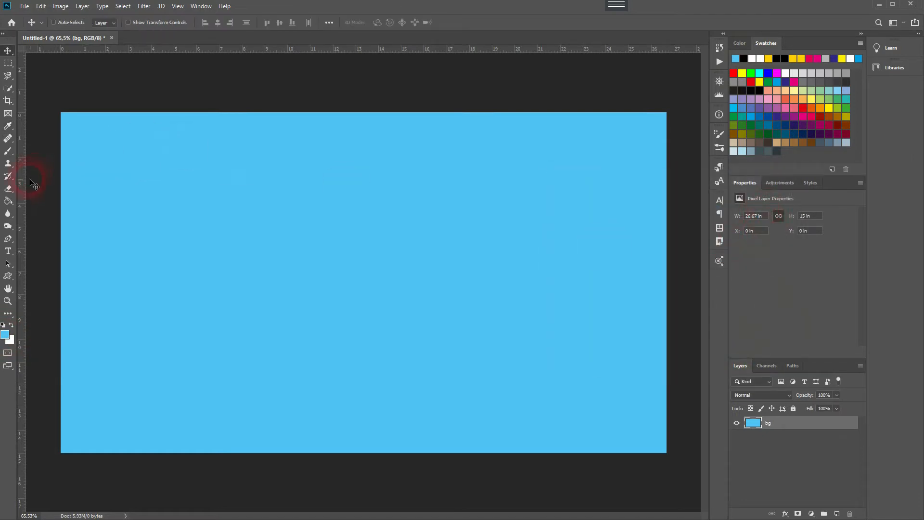
left_click(7, 252)
left_click(314, 273)
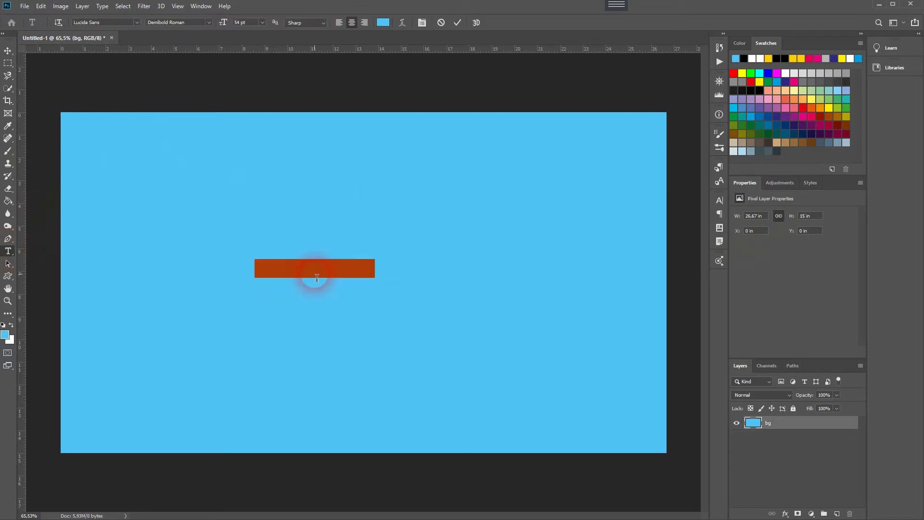
type("Te")
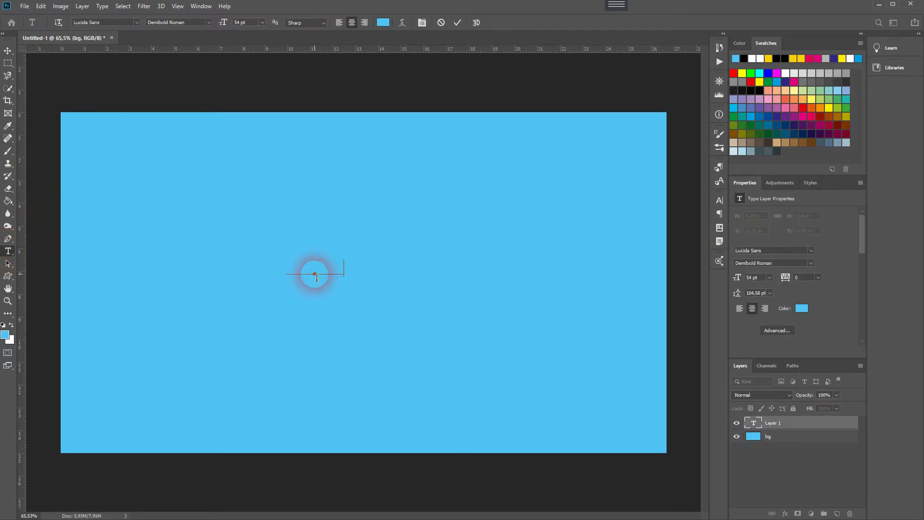
left_click(8, 51)
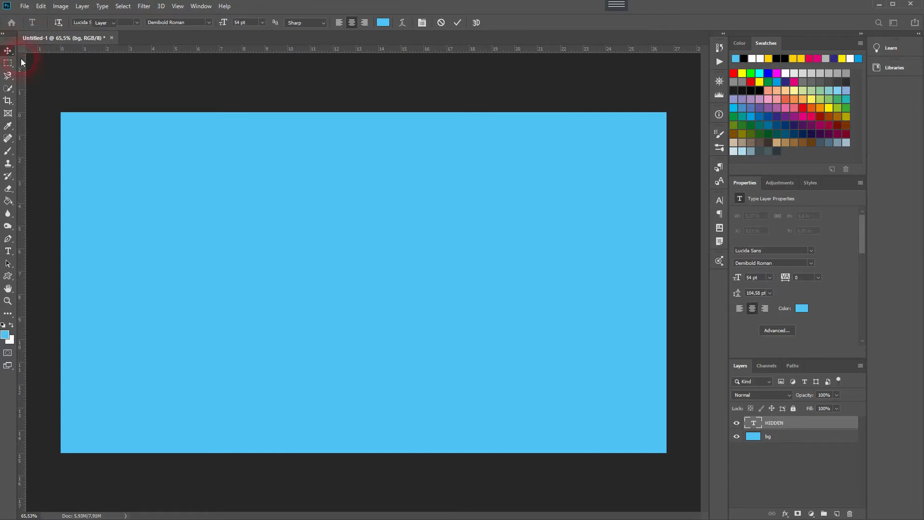
Change the colour of the HIDDEN text to yellow ffcd01.
left_click(802, 308)
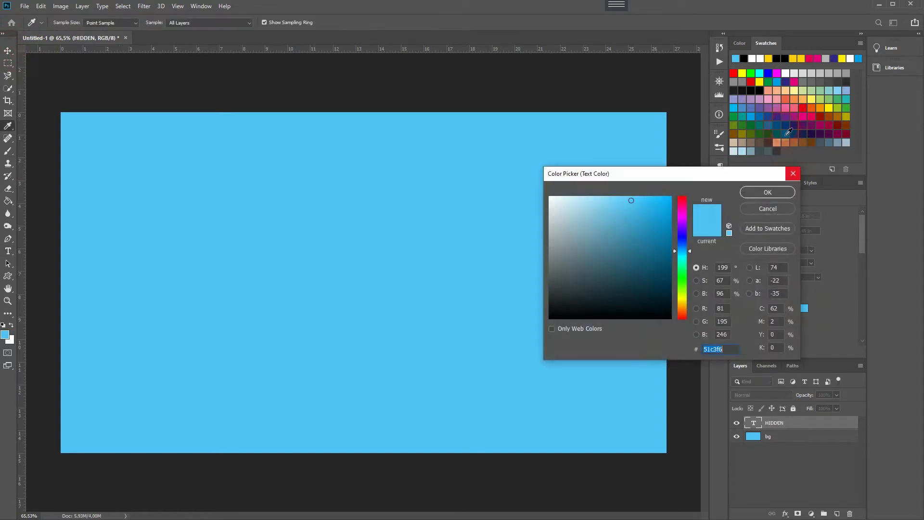
left_click(769, 60)
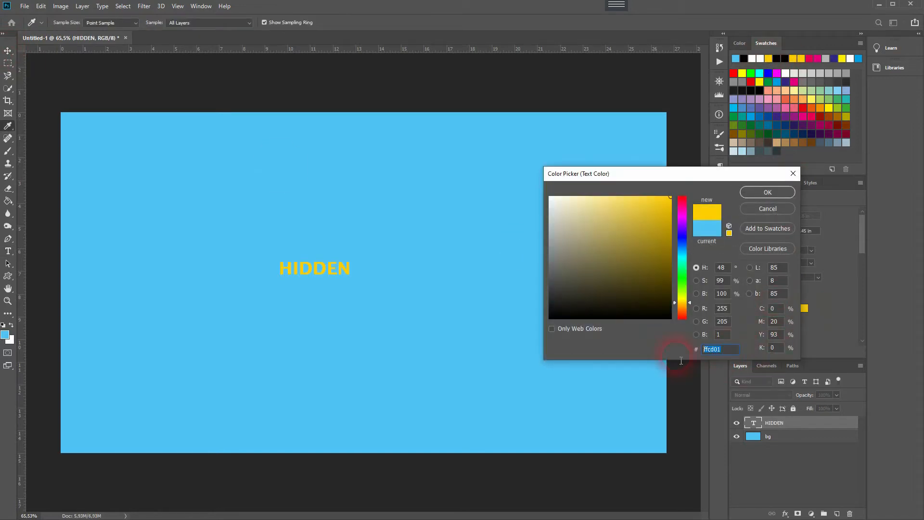
left_click(768, 192)
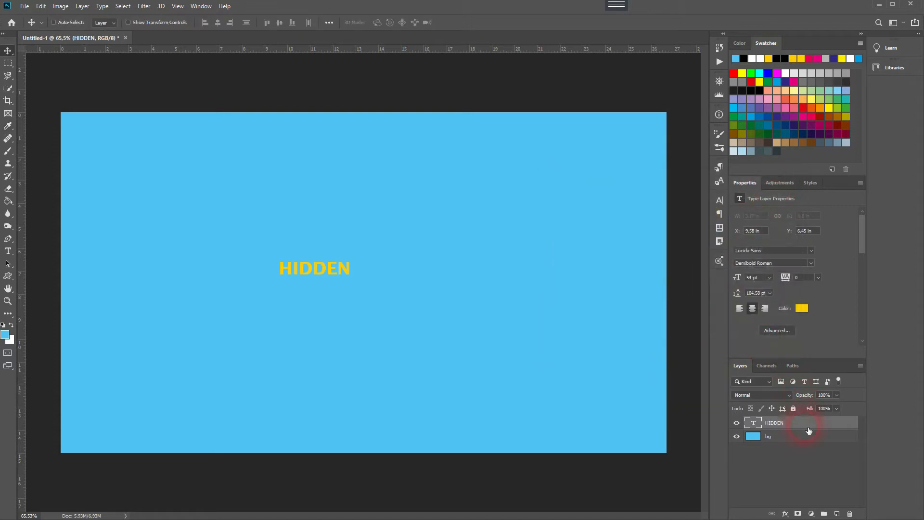
Scale the HIDDEN text up to about 706% and move it to the centre of the canvas.
key("Tab")
key("ctrl+t")
left_click_drag(357, 273, 596, 264)
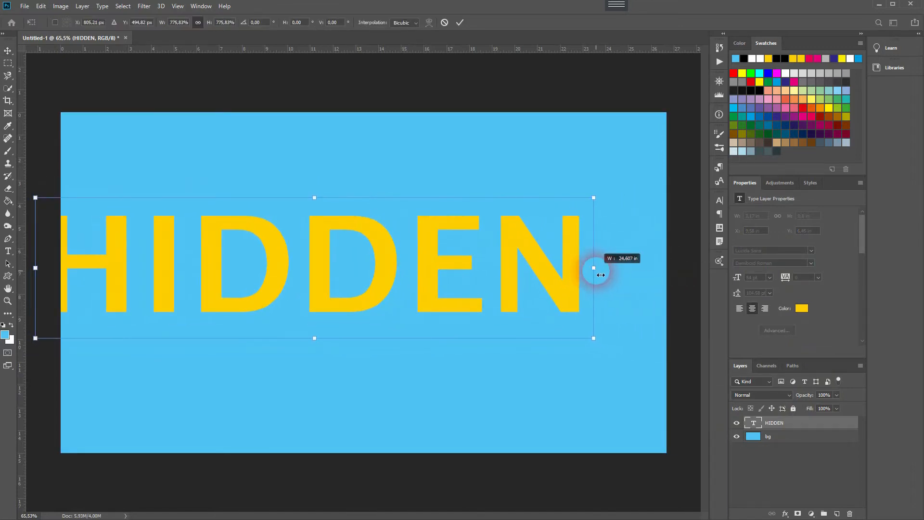
left_click_drag(367, 264, 423, 279)
left_click_drag(643, 283, 616, 281)
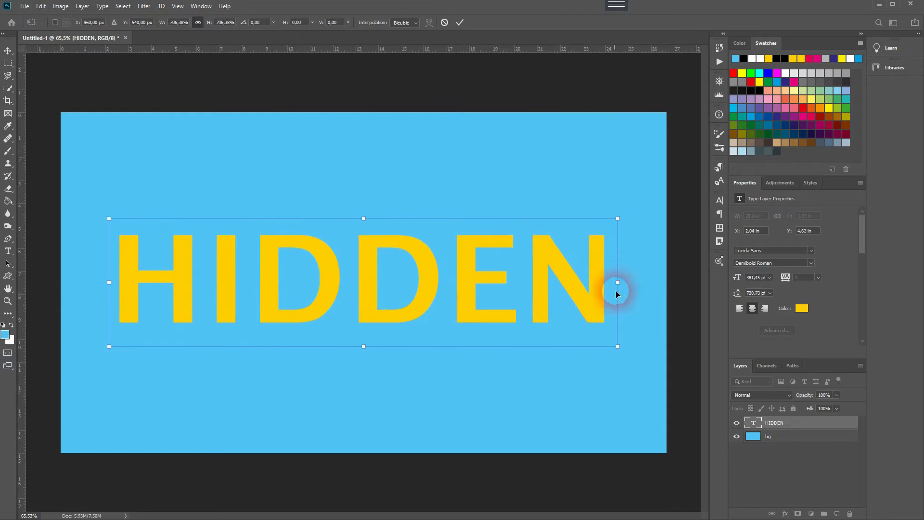
key("Return")
Tighten the letter spacing of the HIDDEN text by setting its tracking to -50.
left_click(818, 277)
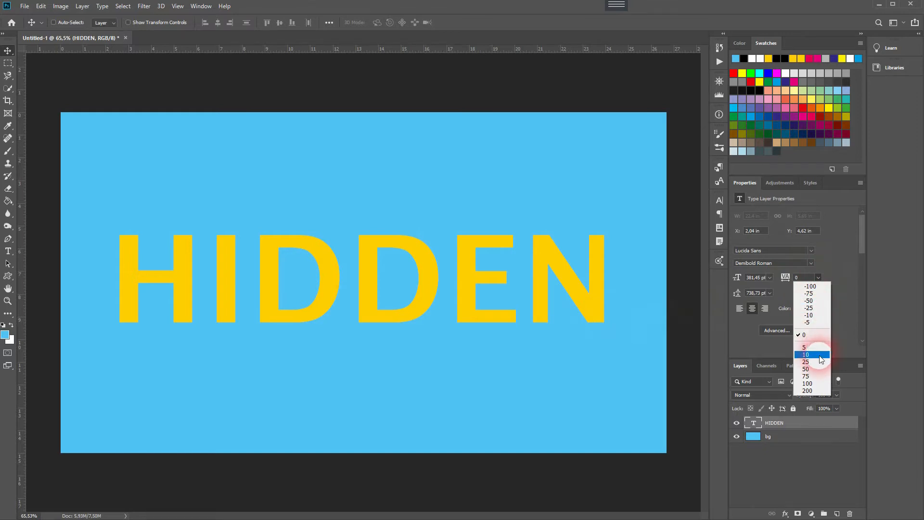
left_click(808, 354)
left_click(818, 277)
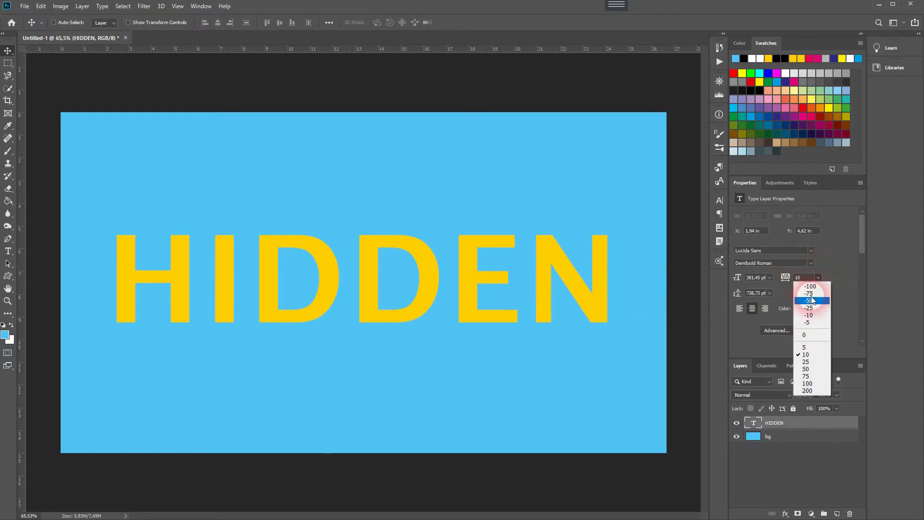
left_click(814, 300)
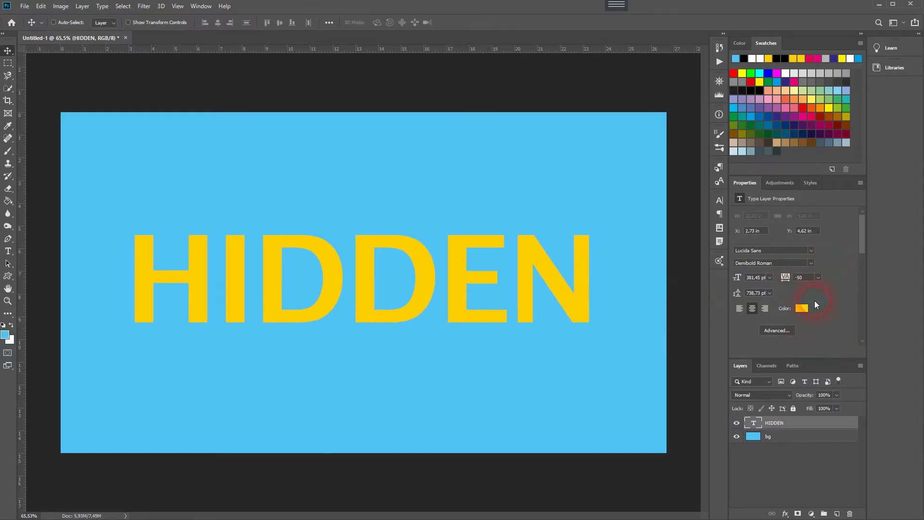
left_click(810, 425)
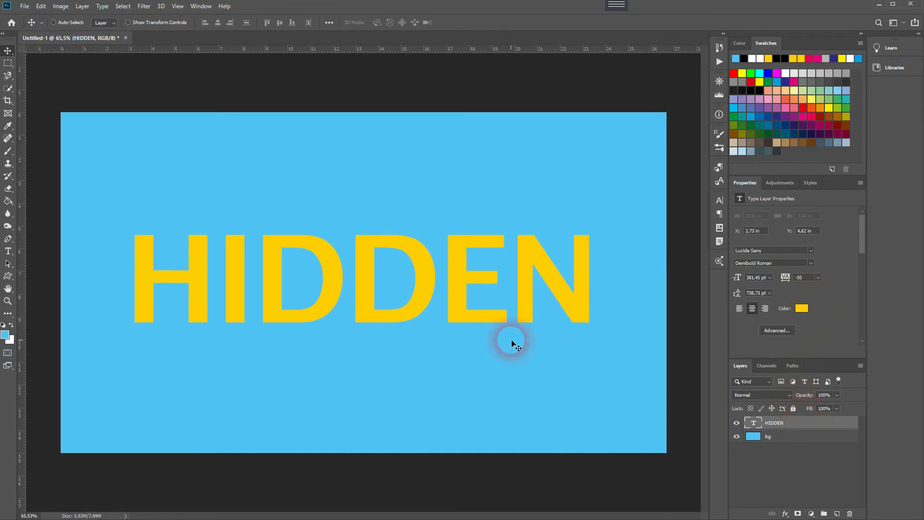
Enlarge the HIDDEN text to about 412 pt and align it to the canvas centre horizontally and vertically.
key("ctrl+t")
left_click_drag(604, 290, 620, 282)
key("Return")
left_click(219, 24)
left_click(280, 23)
key("ctrl+d")
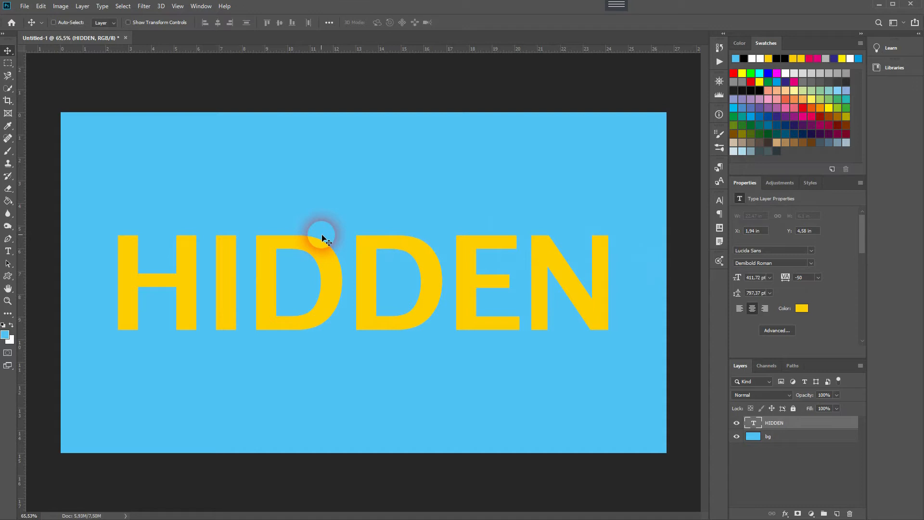
Draw a closed Pen path around the canvas area left of the H's right stem and convert it to an inverted selection with 0 px feather.
left_click(14, 239)
left_click(60, 238)
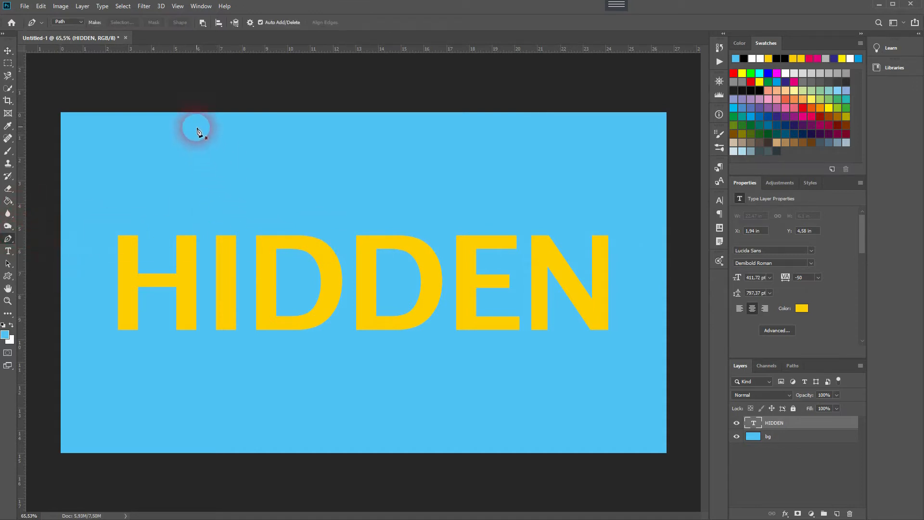
left_click(186, 93)
left_click(186, 464)
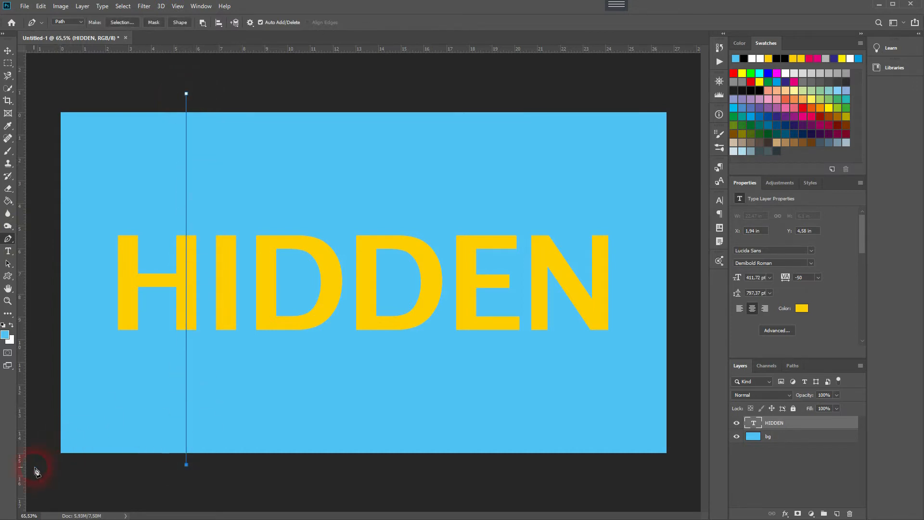
left_click(44, 87)
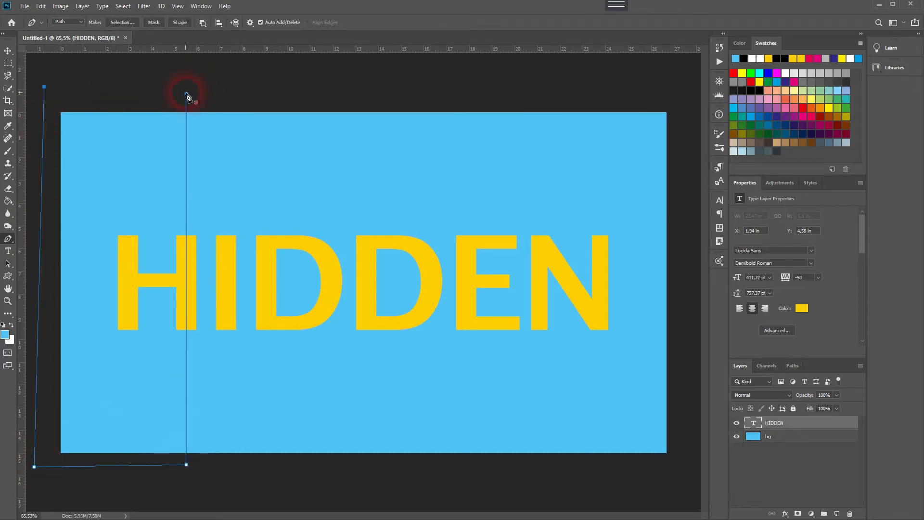
left_click(127, 22)
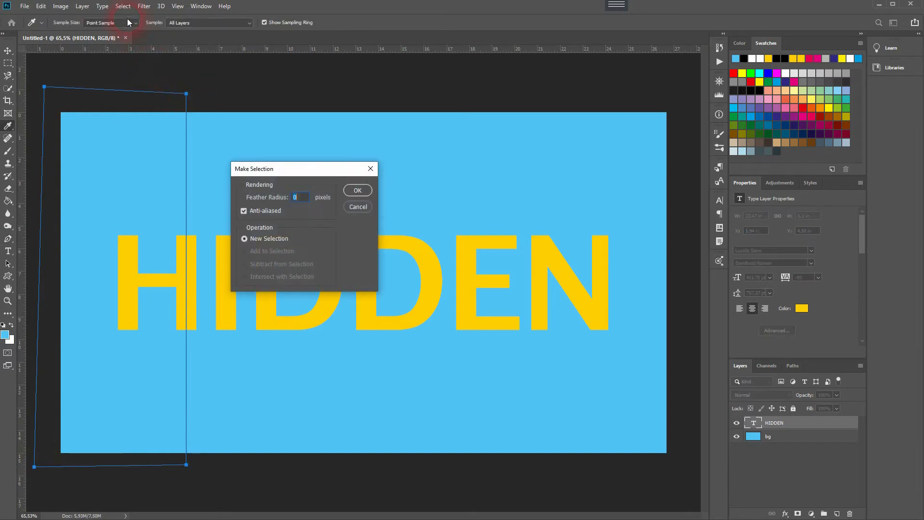
left_click(364, 194)
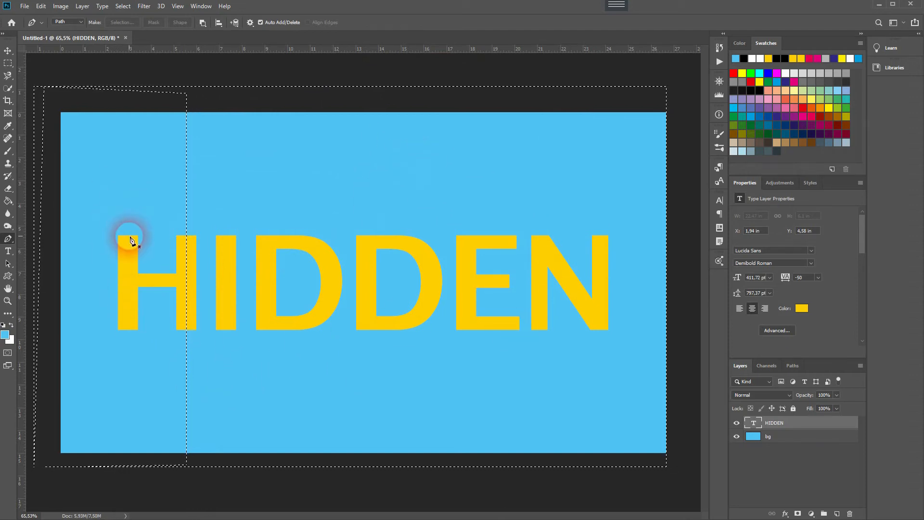
Add a new layer and draw a short black-to-transparent gradient from the vertical selection edge to form a narrow shadow.
left_click(837, 513)
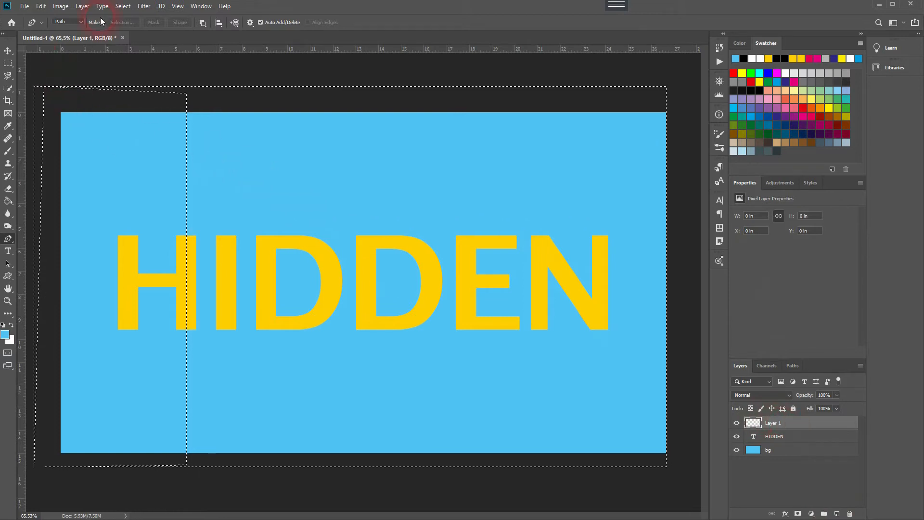
right_click(13, 199)
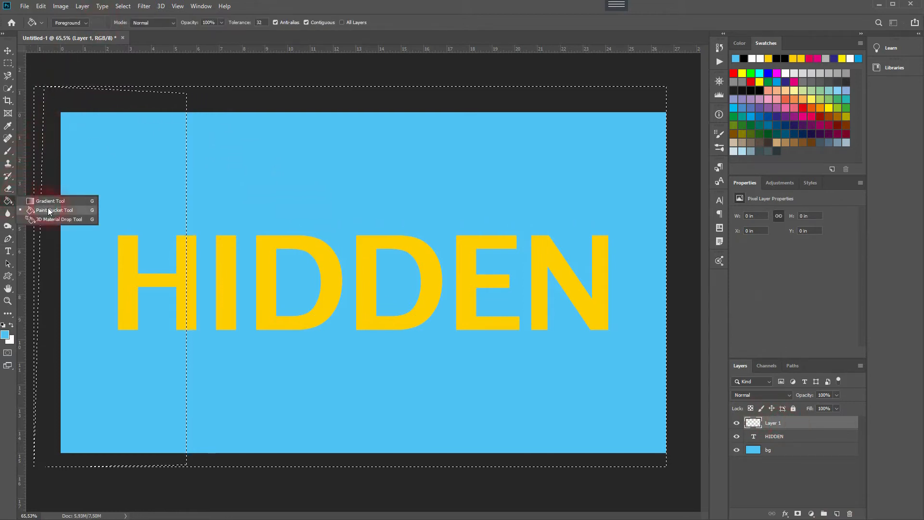
left_click(51, 199)
left_click(3, 326)
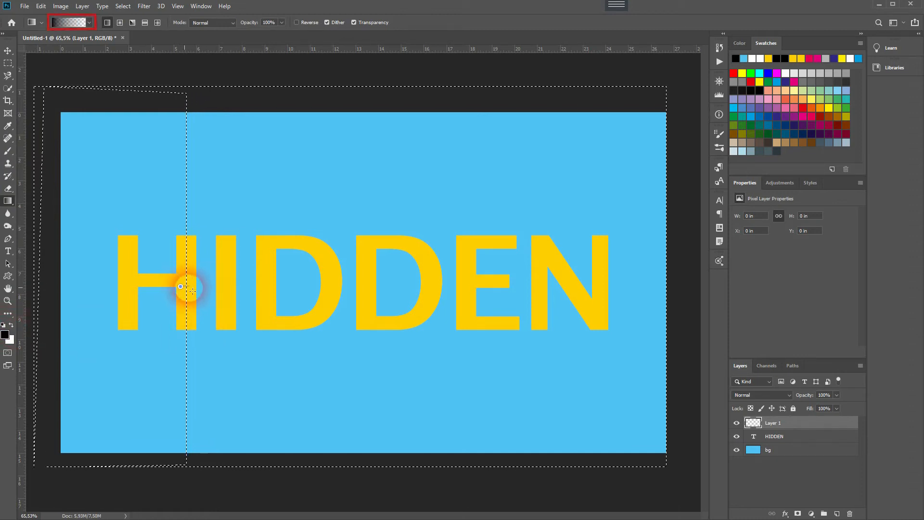
left_click_drag(197, 291, 199, 292)
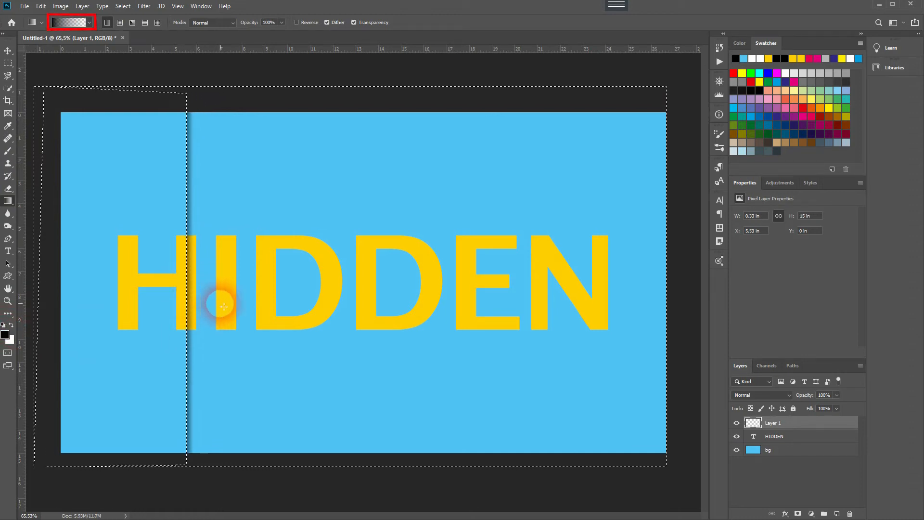
Deselect and move the shadow strip left to the middle of the H, at X about 4.28 in.
key("ctrl+d")
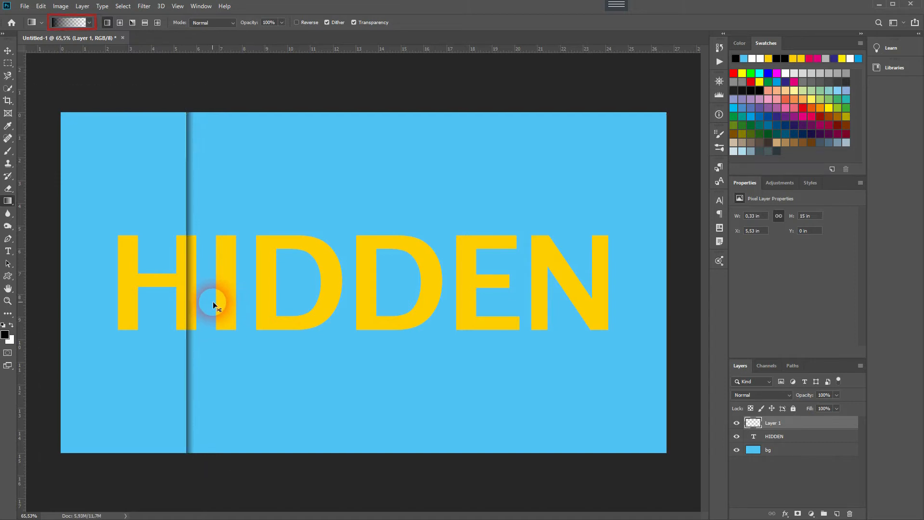
left_click(8, 51)
left_click_drag(157, 146, 131, 153)
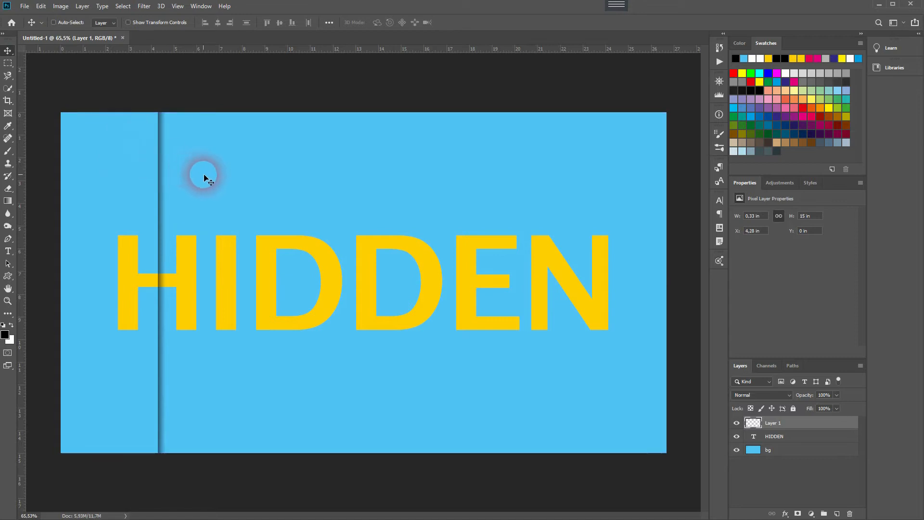
Stretch the shadow strip beyond the canvas's upper and lower edges, to about 26.26 in tall and 0.35 in wide.
scroll(171, 180, "down", 4)
key("ctrl+t")
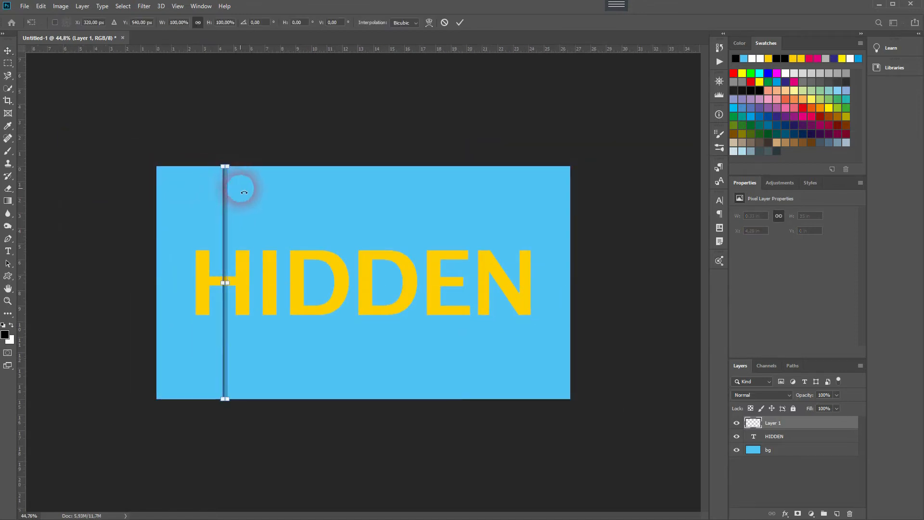
mouse_move(224, 167)
left_mouse_down()
mouse_move(224, 94)
mouse_move(227, 153)
left_mouse_up()
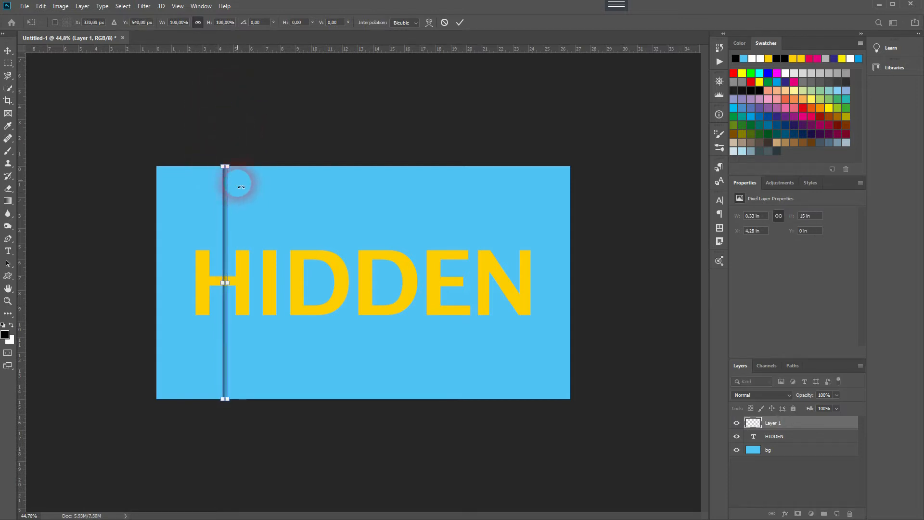
scroll(225, 165, "up", 7)
key("alt+space")
left_click(163, 135)
left_click_drag(174, 145, 287, 323)
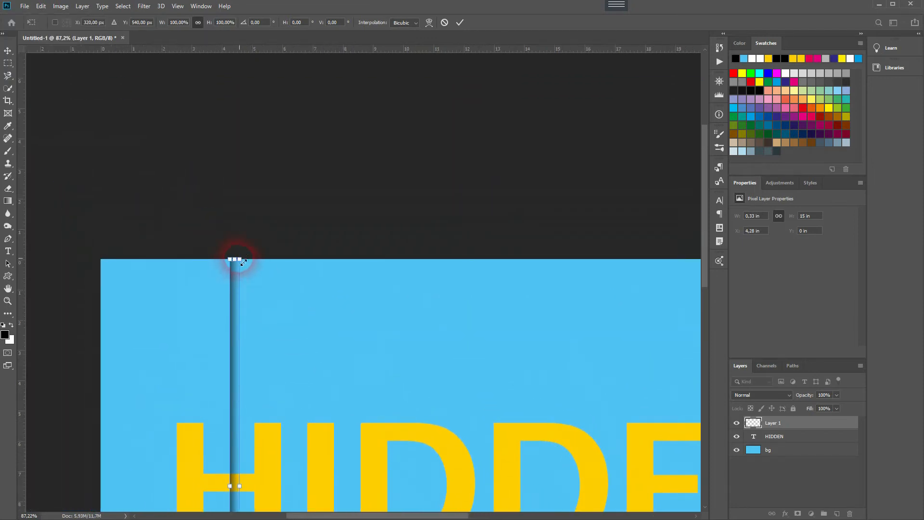
left_click_drag(240, 261, 241, 97)
left_click_drag(245, 488, 239, 489)
left_click_drag(302, 483, 269, 222)
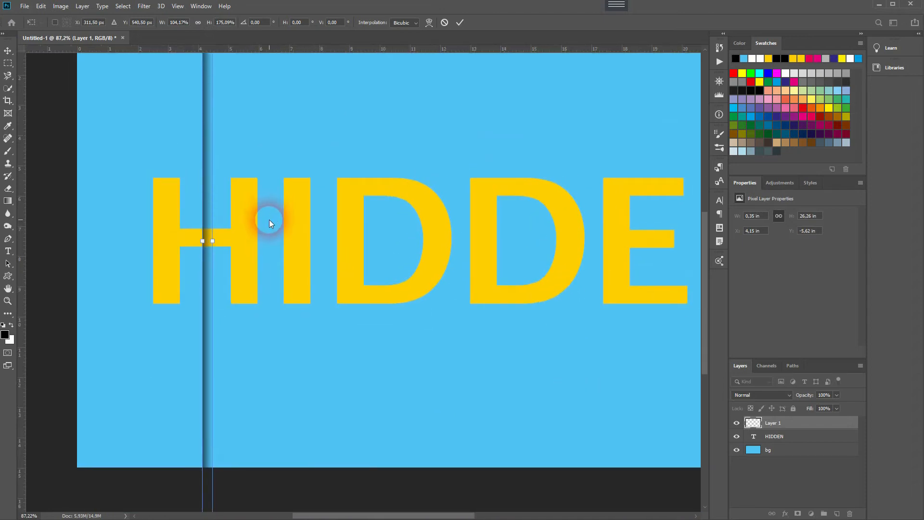
key("Return")
key("ctrl+0")
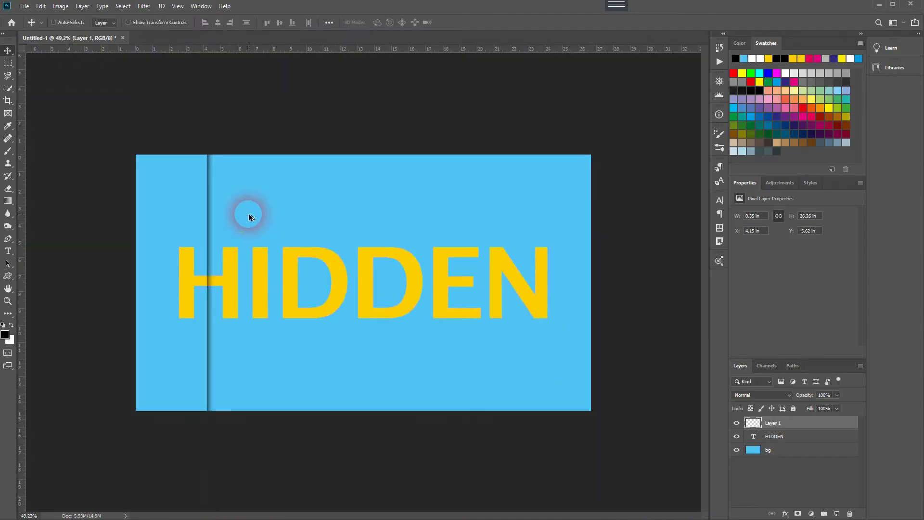
Rotate the shadow strip to 45 degrees and slide it along its diagonal so it crosses the H and both canvas edges.
key("ctrl+t")
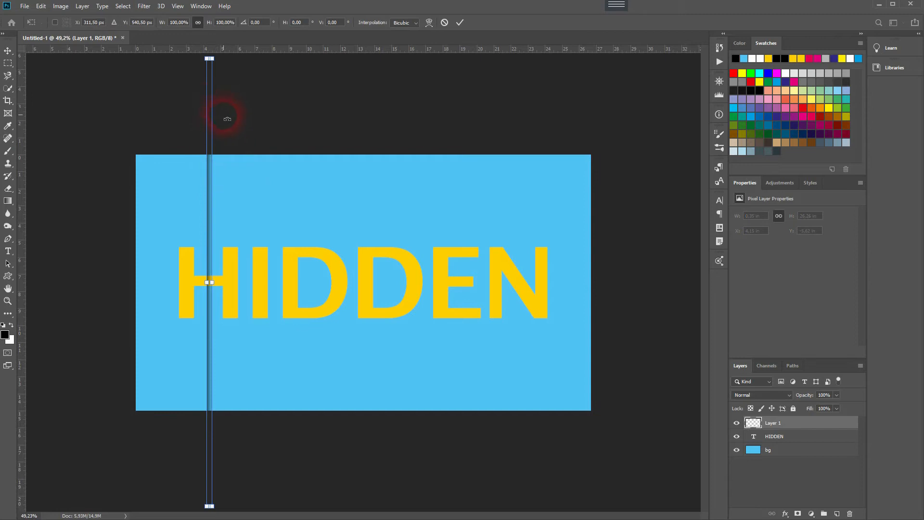
left_click_drag(233, 105, 342, 183)
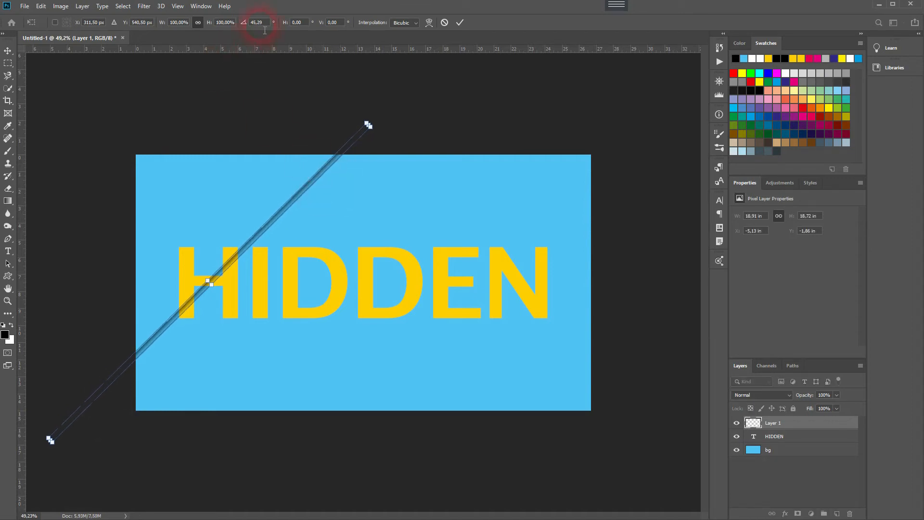
type("45")
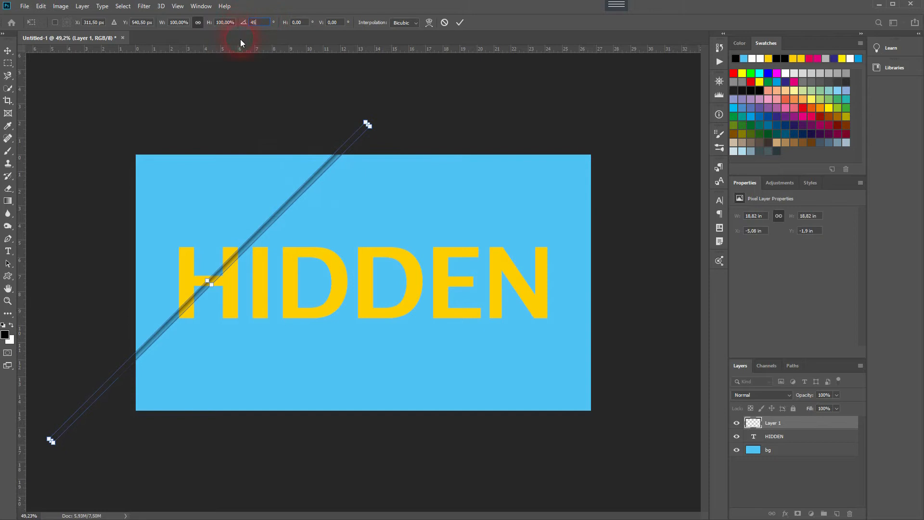
left_click(11, 50)
left_click_drag(239, 258, 220, 273)
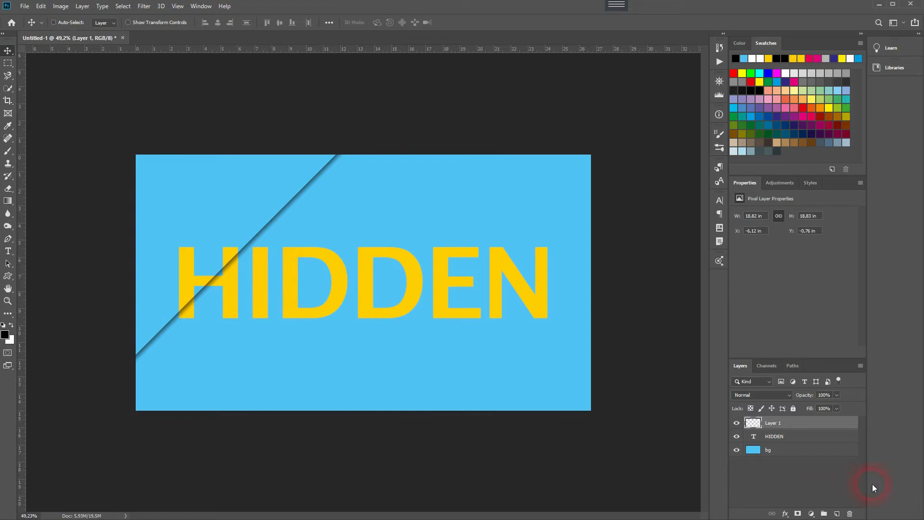
Duplicate the diagonal shadow layer and move the copy right across the letter N, to X about 11.44 in.
key("ctrl+j")
left_click_drag(234, 262, 547, 303)
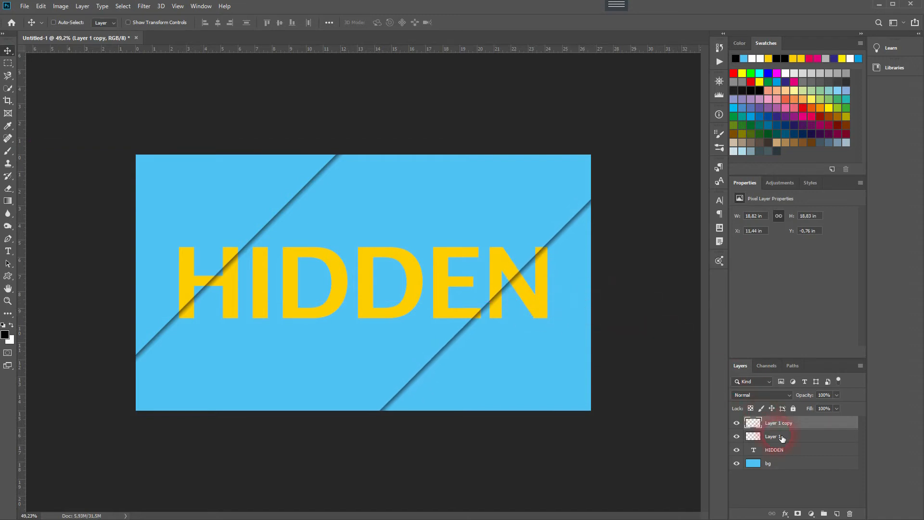
Rotate the duplicated shadow strip across the N by 180 degrees so its dark side faces the opposite way.
key("ctrl")
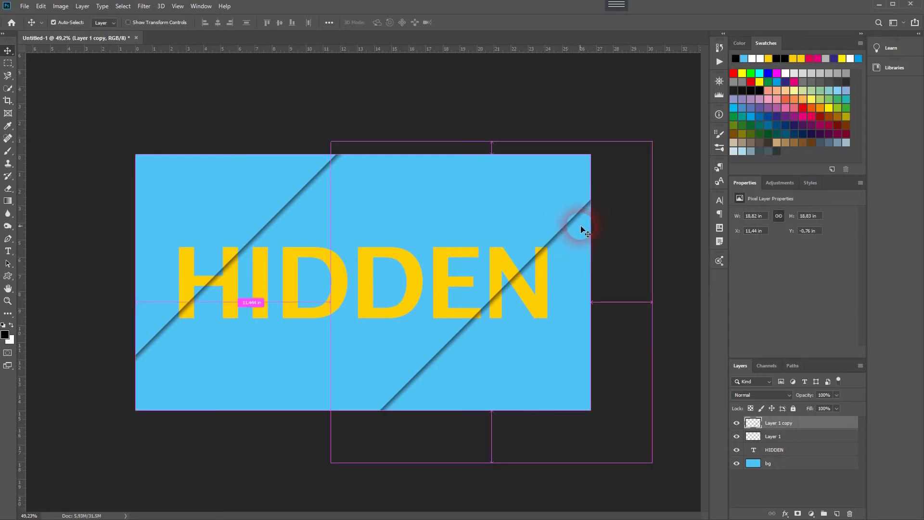
key("ctrl+t")
left_click_drag(663, 130, 322, 503)
key("Return")
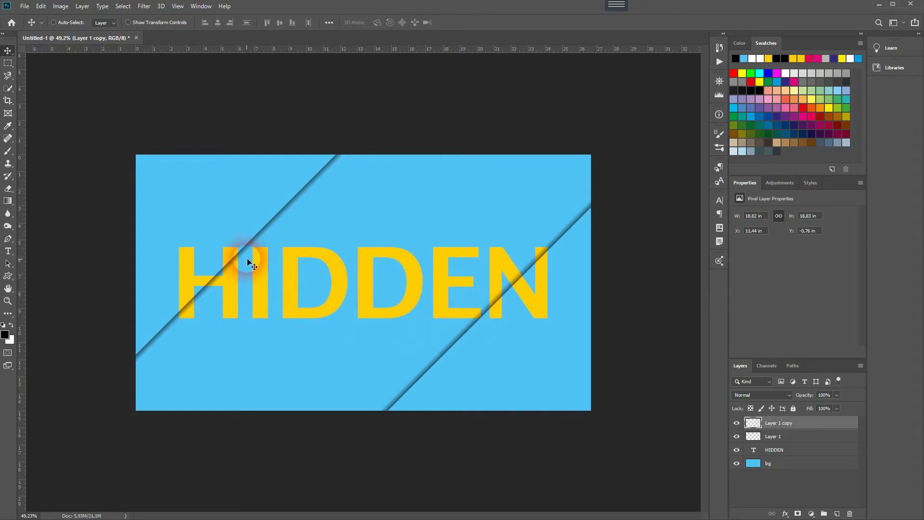
Merge the two diagonal shadow layers into one and rename the merged layer Shadow.
left_click(806, 441, "shift")
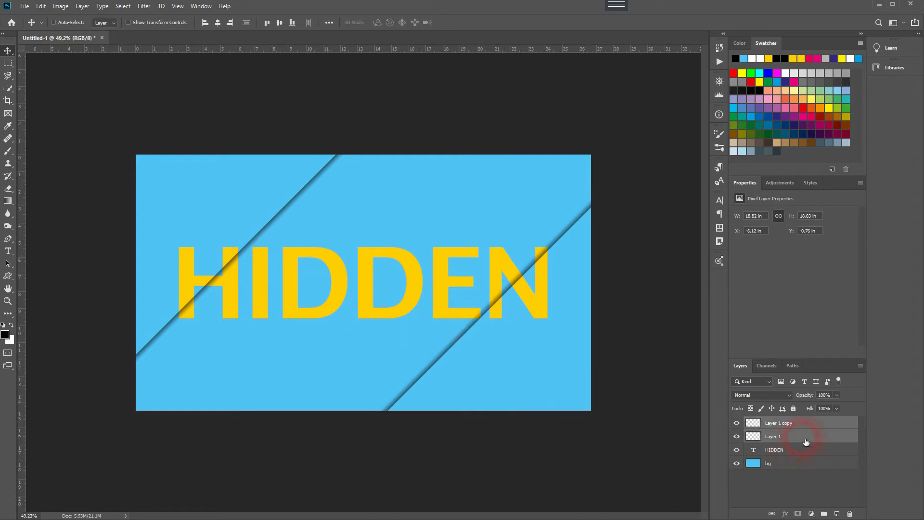
key("ctrl+e")
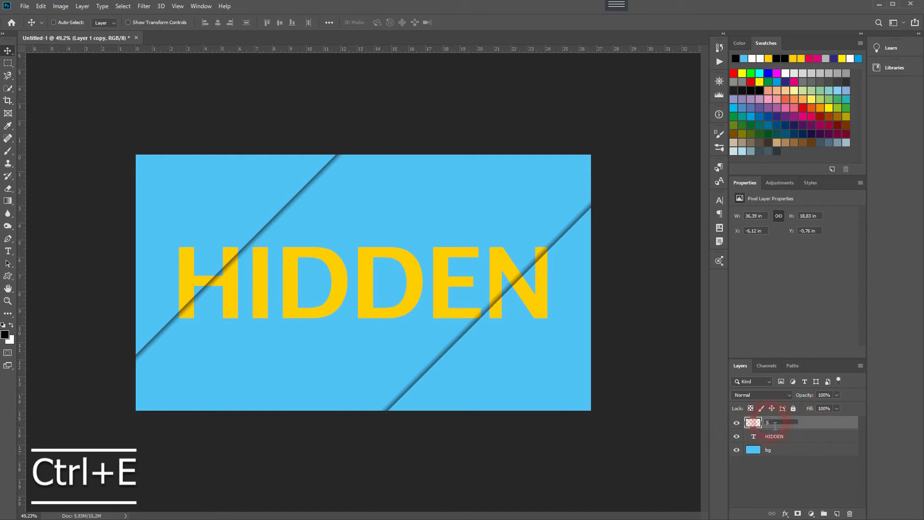
key("Return")
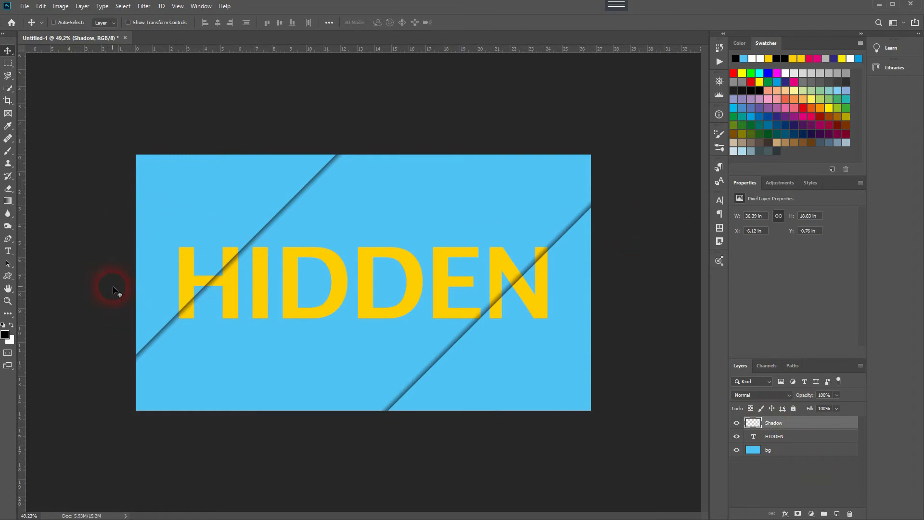
Draw a closed path around the canvas area above the word HIDDEN and convert it to a selection with 0-pixel feather.
left_click(6, 239)
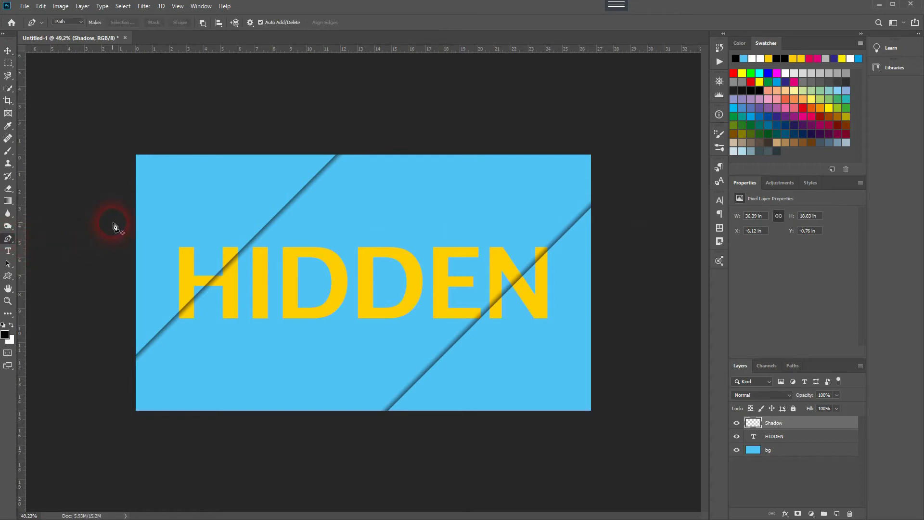
left_click(111, 207)
left_click(634, 206)
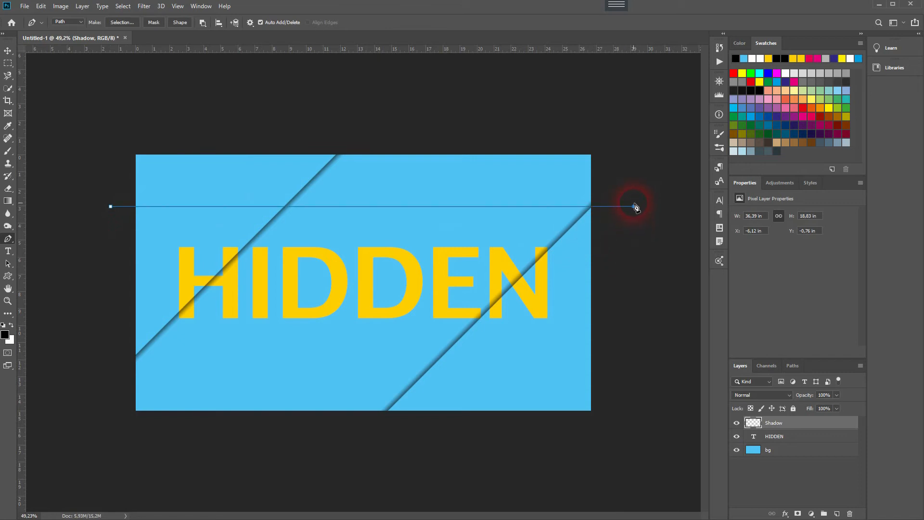
key("ctrl+z")
left_click(642, 225)
left_click(82, 94)
left_click(108, 225)
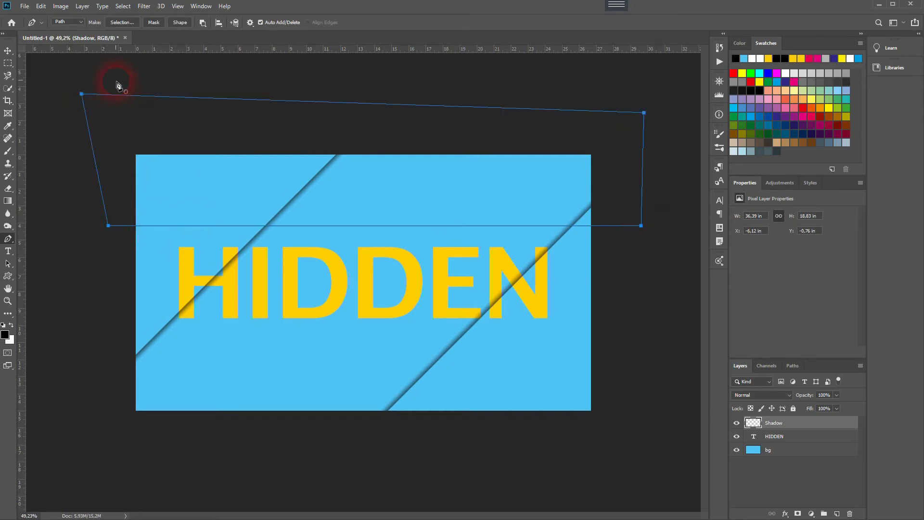
left_click(112, 22)
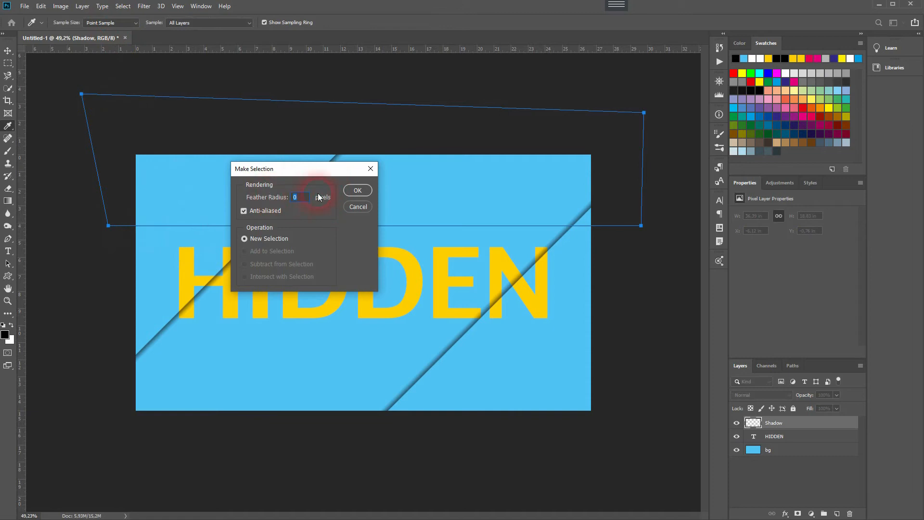
left_click(366, 194)
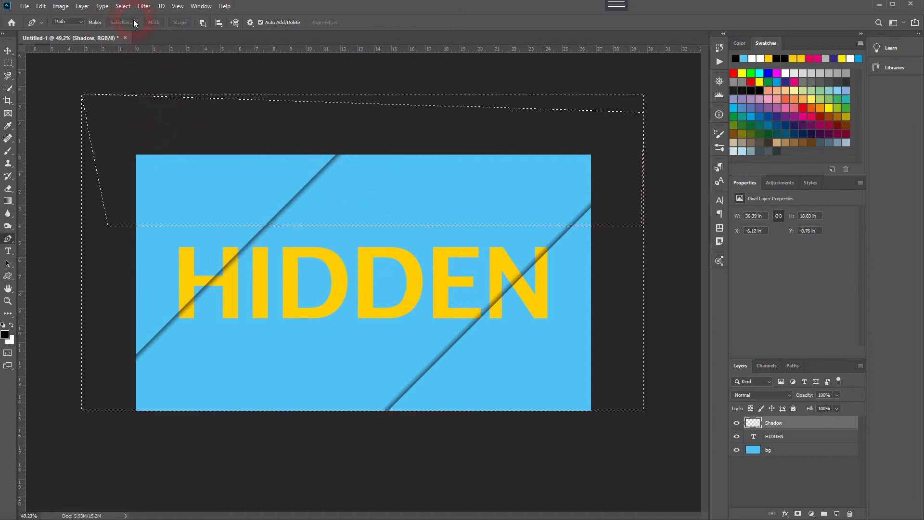
Mask the Shadow layer from the inverted selection and invert the mask to hide the strips above the word.
left_click(124, 6)
left_click(139, 43)
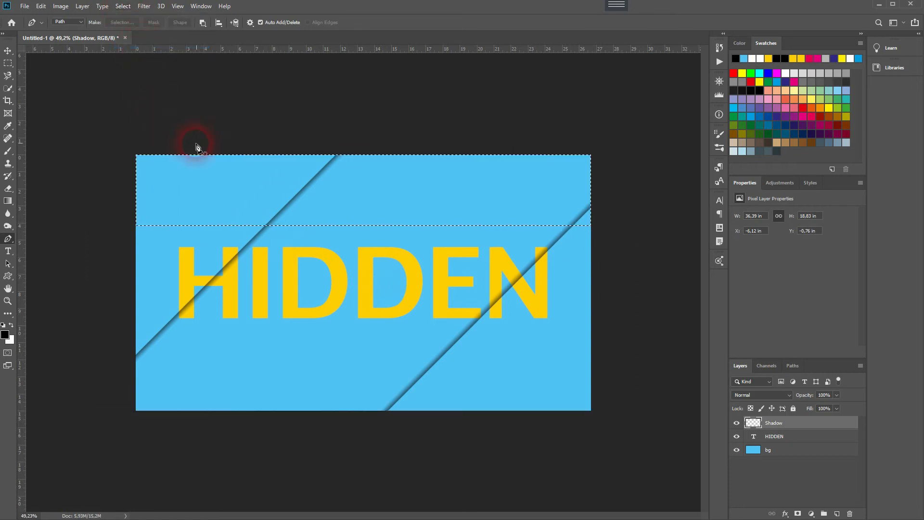
left_click(7, 201)
left_click(70, 211)
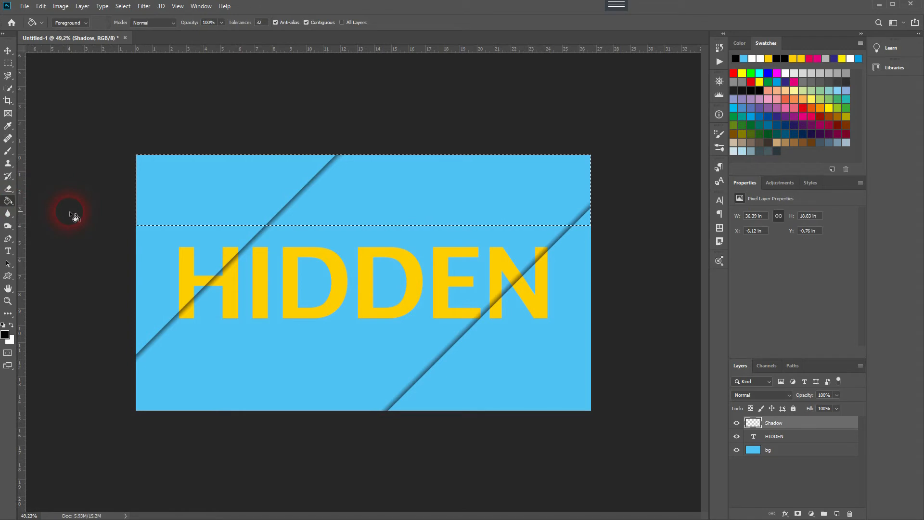
left_click(797, 513)
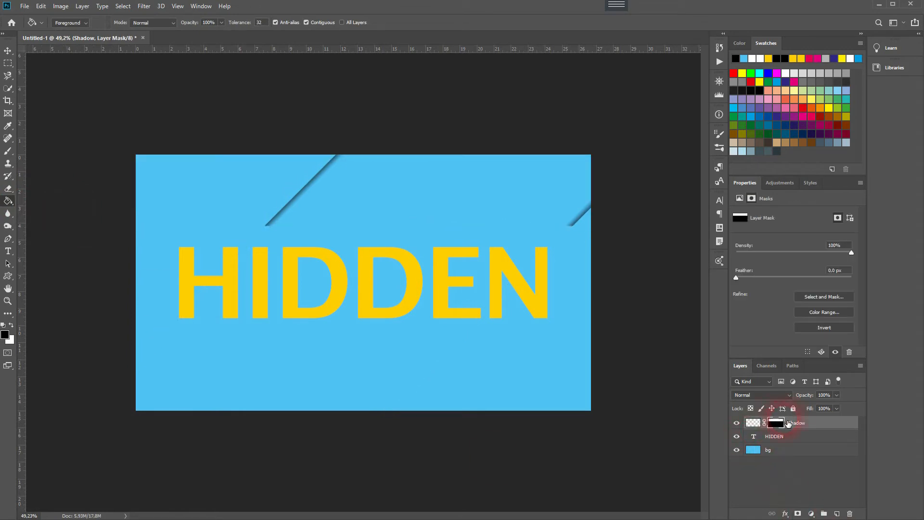
key("ctrl+i")
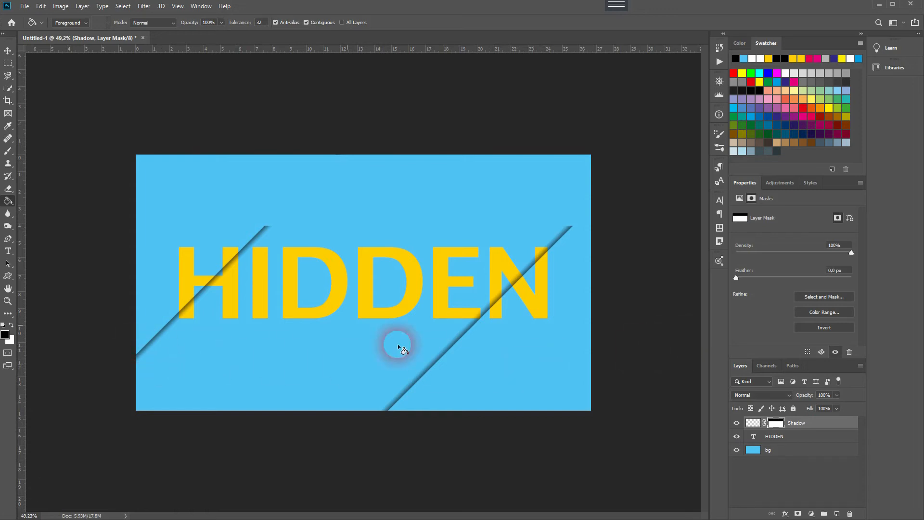
Outline the canvas area below the word HIDDEN with a closed path, convert it to a selection and invert that selection.
left_click(7, 241)
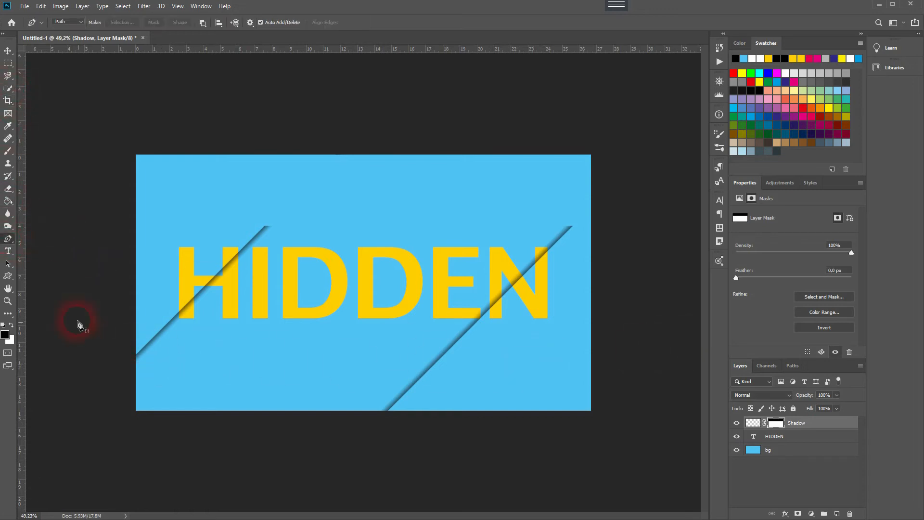
left_click(119, 335)
left_click(634, 344, "shift")
left_click(68, 432)
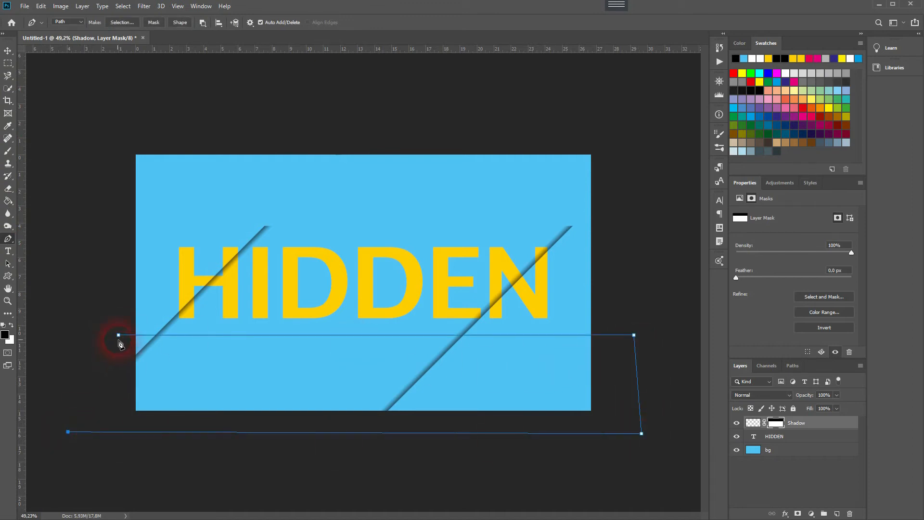
left_click(126, 23)
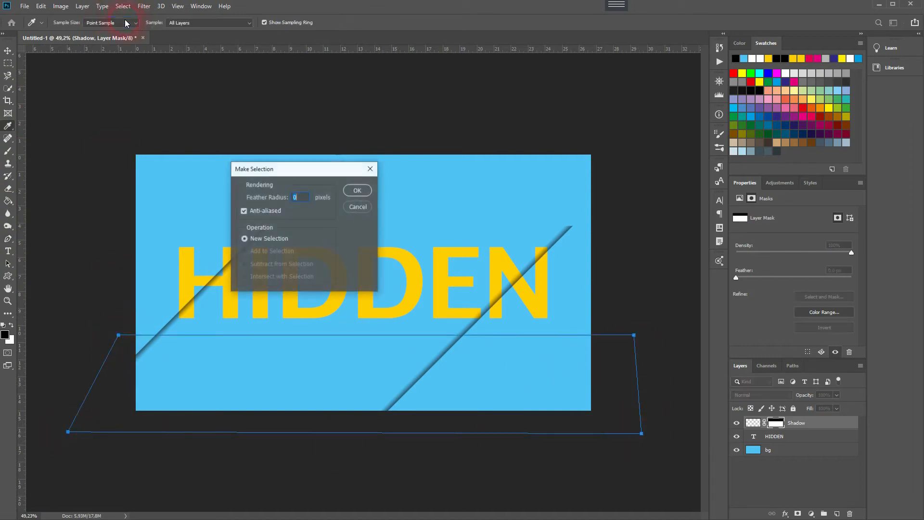
left_click(358, 191)
left_click(123, 6)
left_click(137, 48)
Fill the selected area below the word with black on the Shadow layer's mask and deselect.
left_click(8, 201)
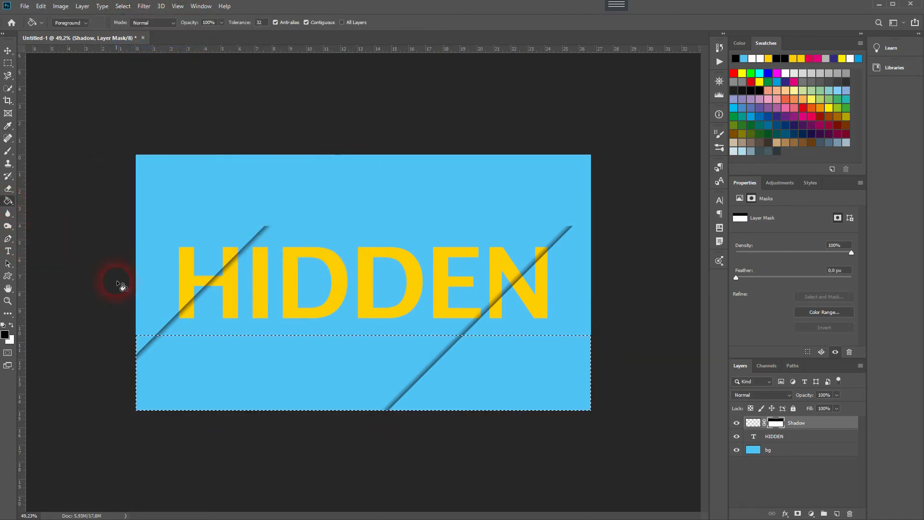
left_click(412, 380)
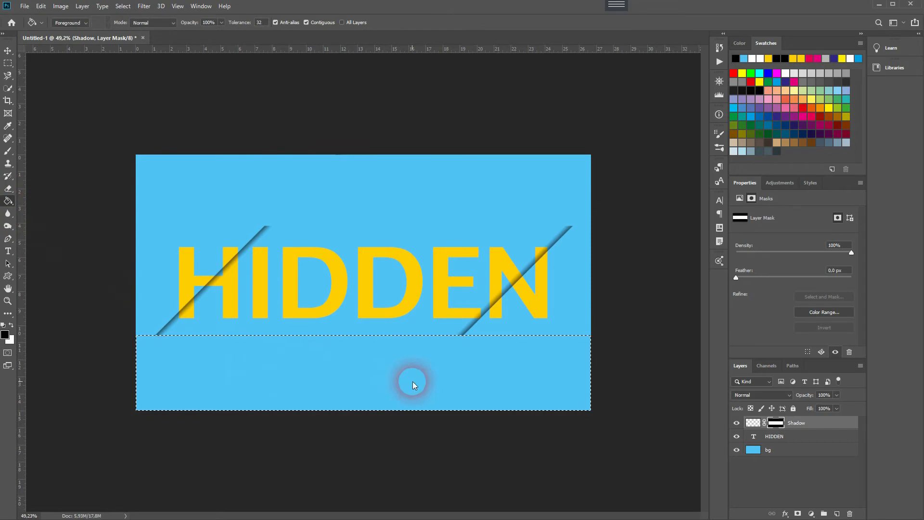
left_click(755, 424)
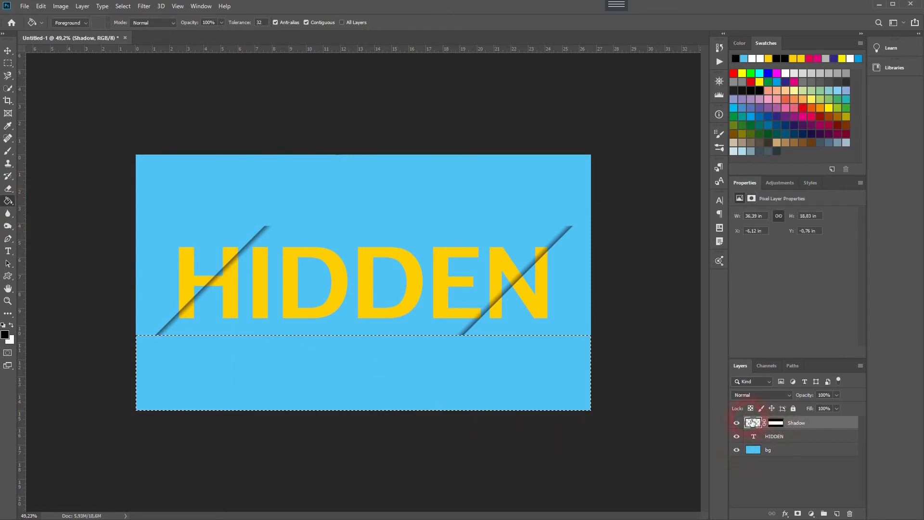
left_click(780, 425)
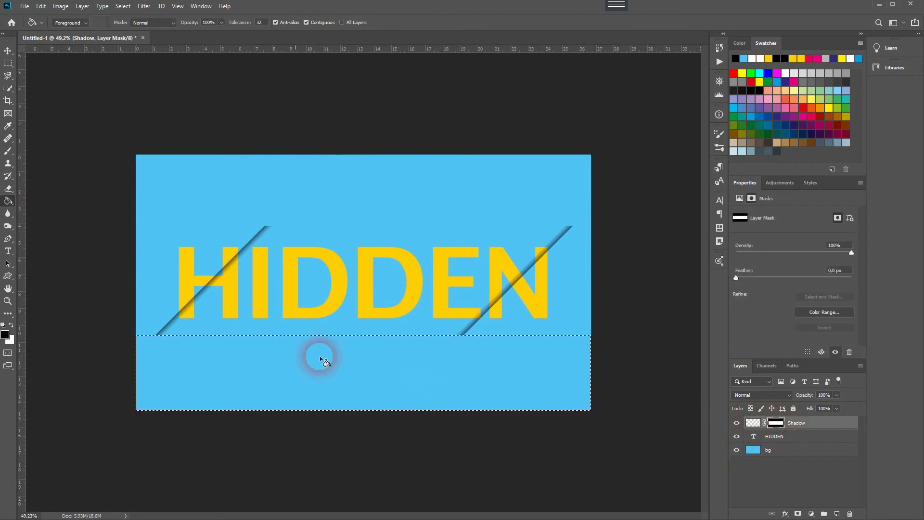
key("ctrl+d")
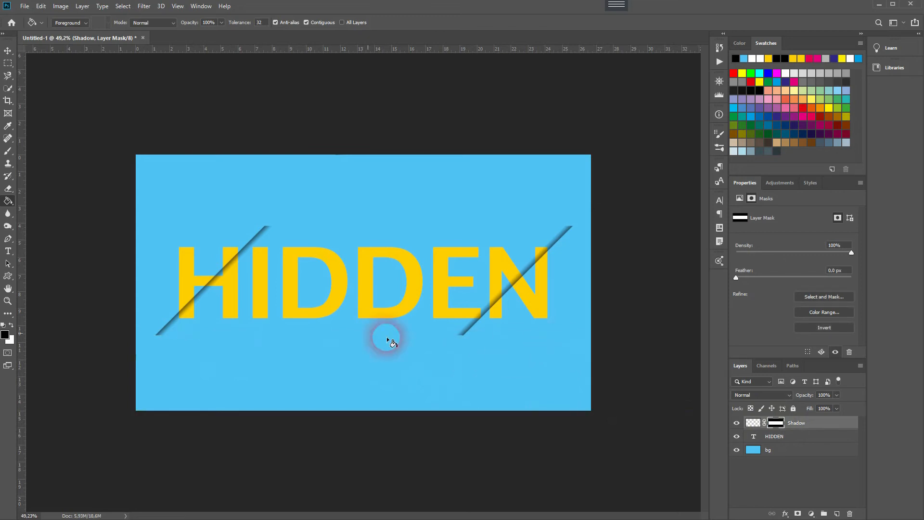
Move the Shadow layer slightly down and left, to X about -6.53 in and Y about -0.49 in.
left_click(13, 50)
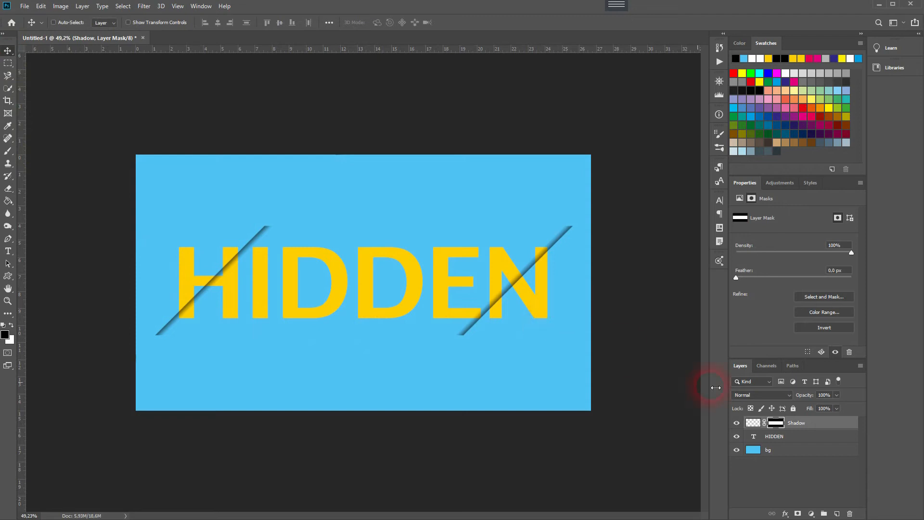
left_click(754, 423)
left_click_drag(475, 335, 469, 339)
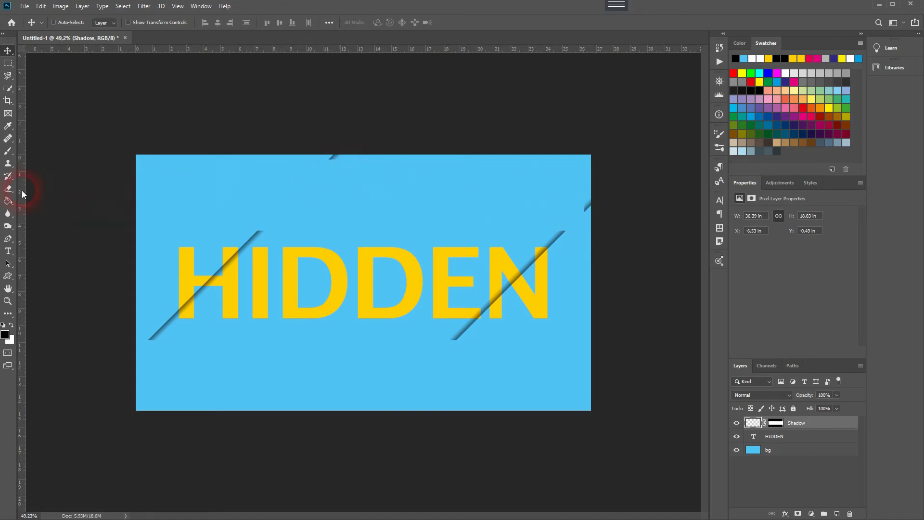
Brush black on the Shadow mask over the stray shadow bits at the canvas's upper and right edges, and shift the strips slightly up.
key("b")
right_click(9, 152)
left_click(70, 147)
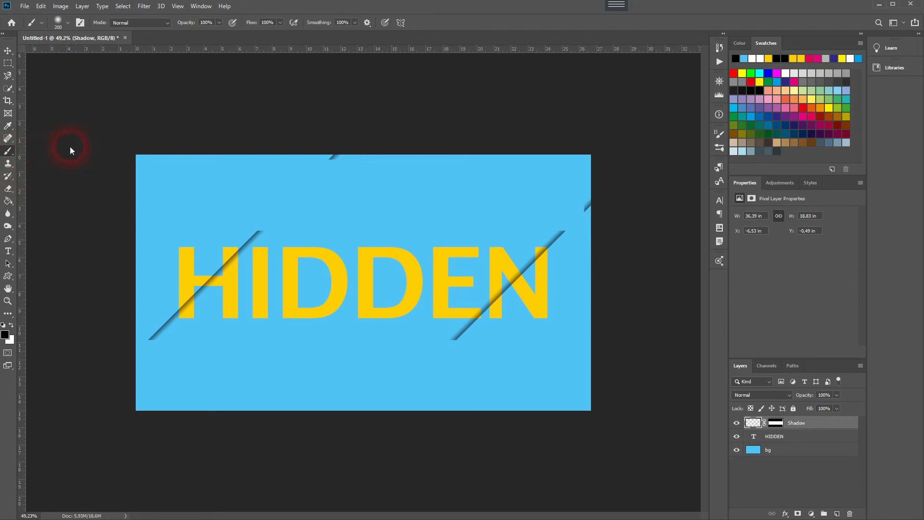
left_click(787, 424)
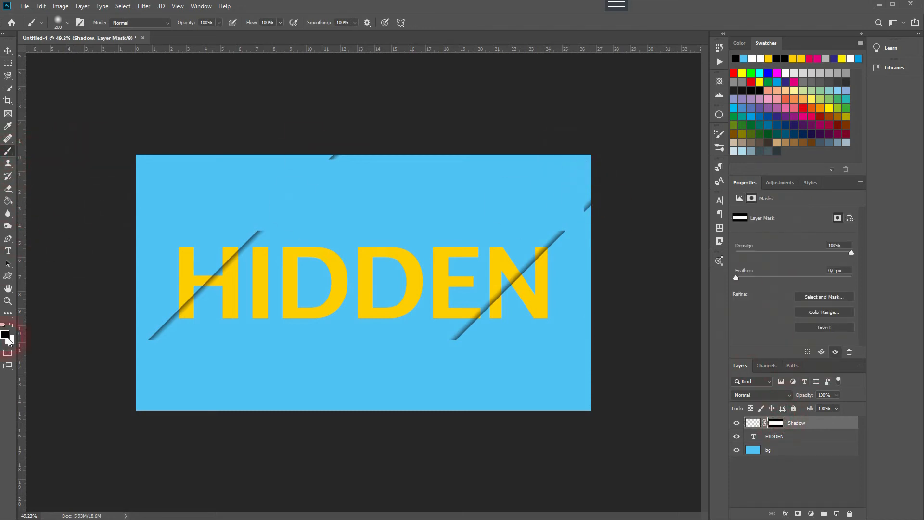
mouse_move(592, 182)
left_mouse_down()
mouse_move(612, 219)
mouse_move(615, 238)
mouse_move(598, 200)
mouse_move(620, 230)
left_mouse_up()
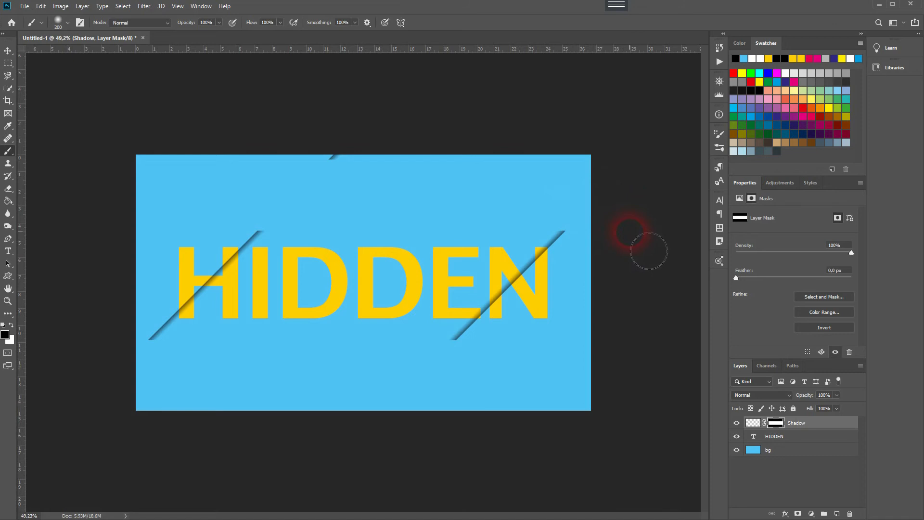
mouse_move(326, 115)
left_mouse_down()
mouse_move(361, 165)
mouse_move(309, 148)
left_mouse_up()
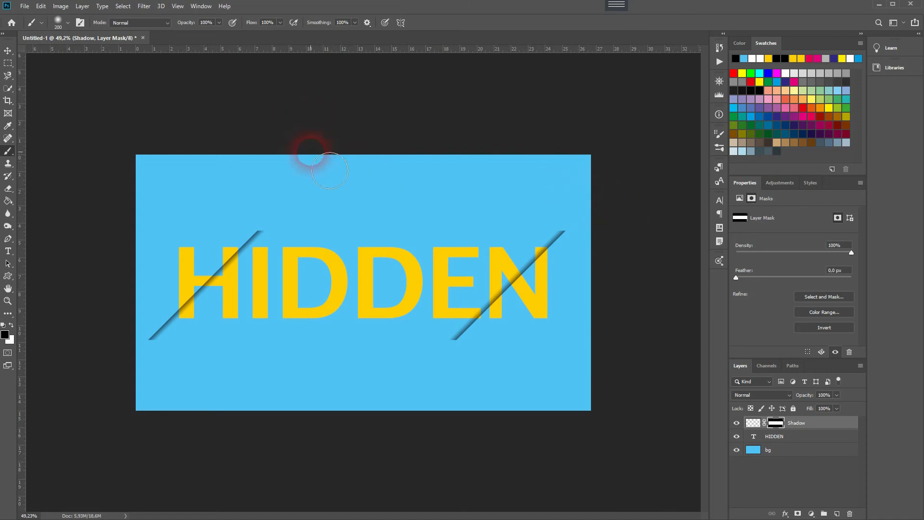
left_click(8, 50)
left_click_drag(509, 294, 512, 290)
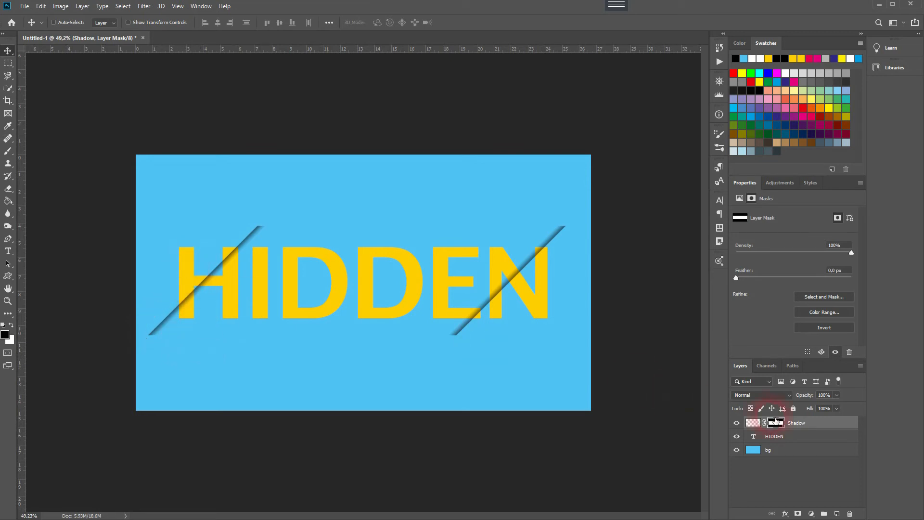
Add a layer mask to the HIDDEN text layer and outline the area above the H's diagonal shadow edge with a closed path.
left_click(810, 437)
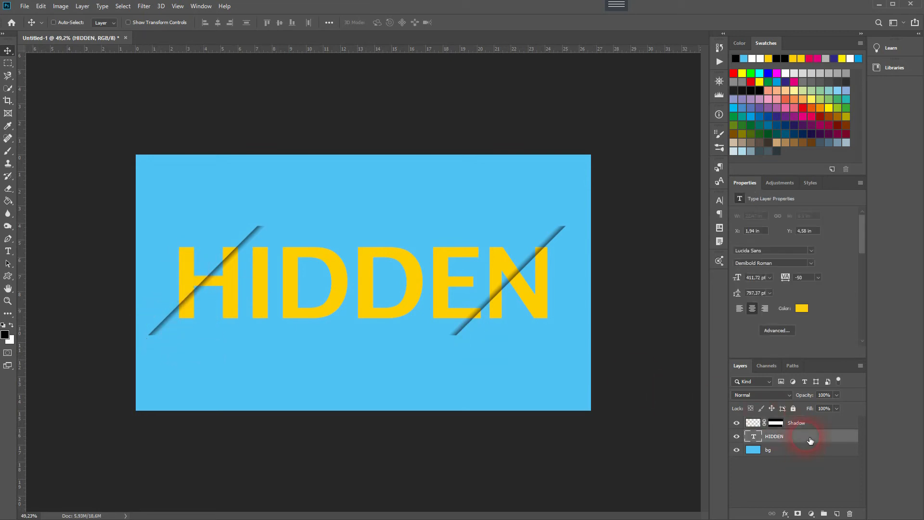
left_click(799, 514)
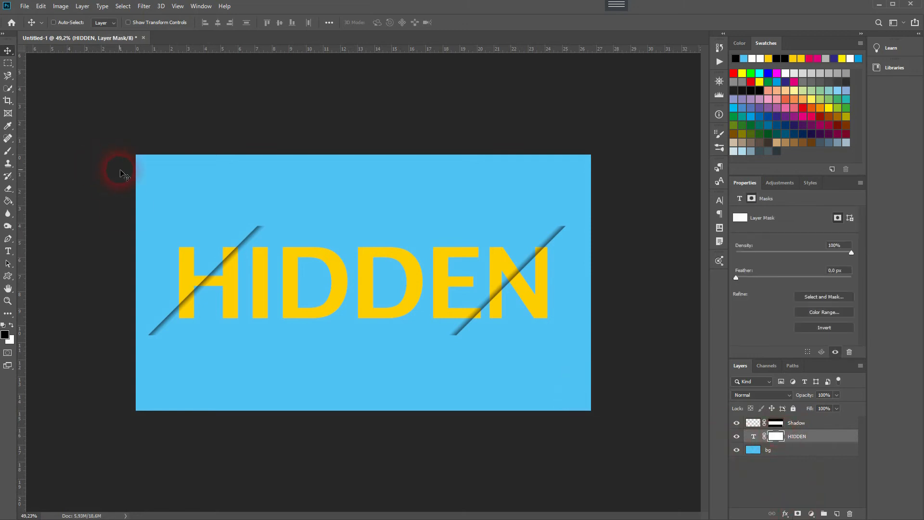
key("p")
scroll(155, 330, "up", 3)
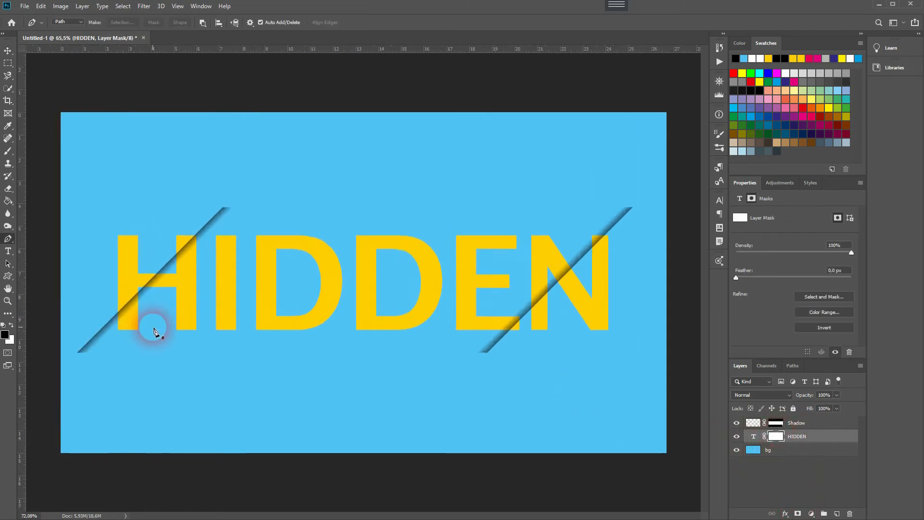
scroll(127, 289, "up", 2)
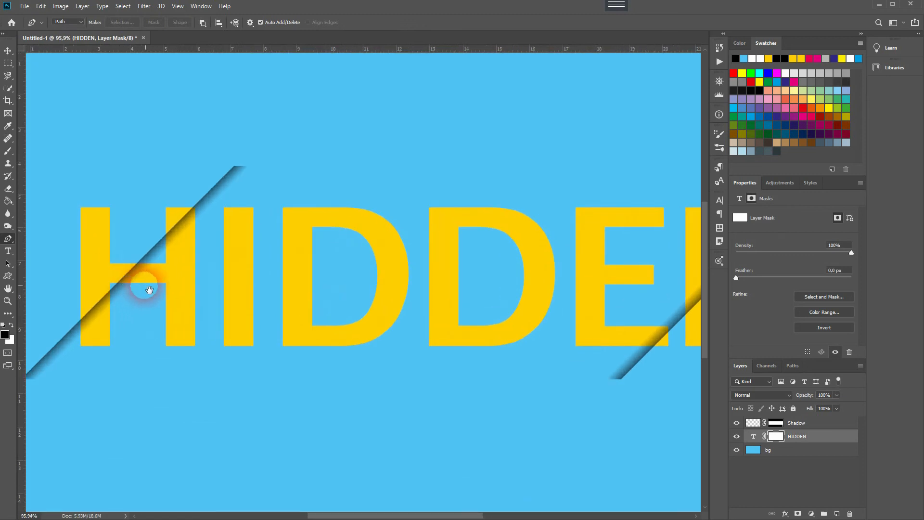
left_click_drag(288, 274, 410, 283)
left_click(352, 168)
left_click(139, 381)
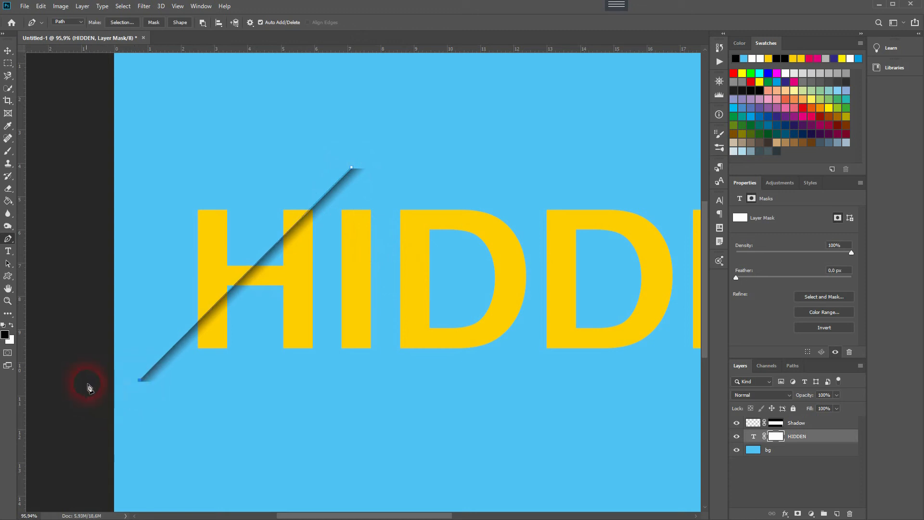
left_click(84, 114)
left_click(352, 167)
Convert the path by the H to an inverted selection, fill the area above the edge with black on the HIDDEN mask and deselect.
left_click(122, 22)
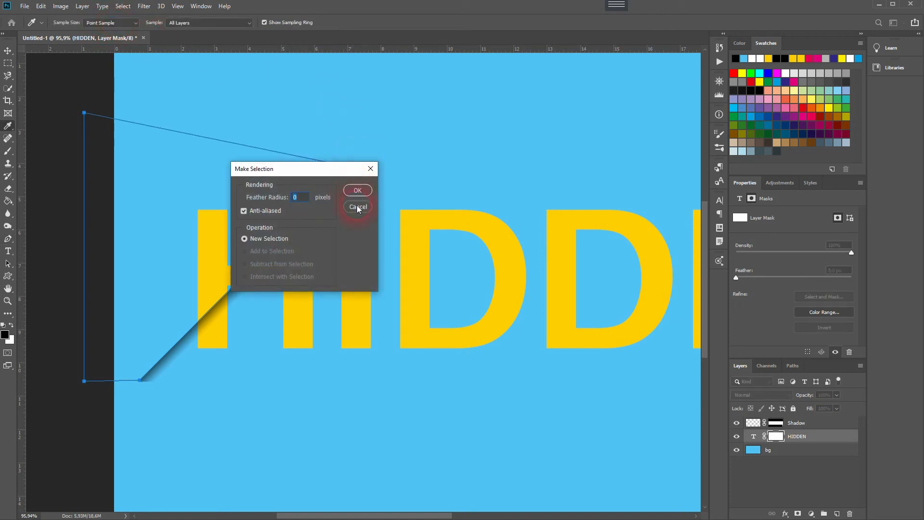
left_click(357, 190)
left_click(125, 6)
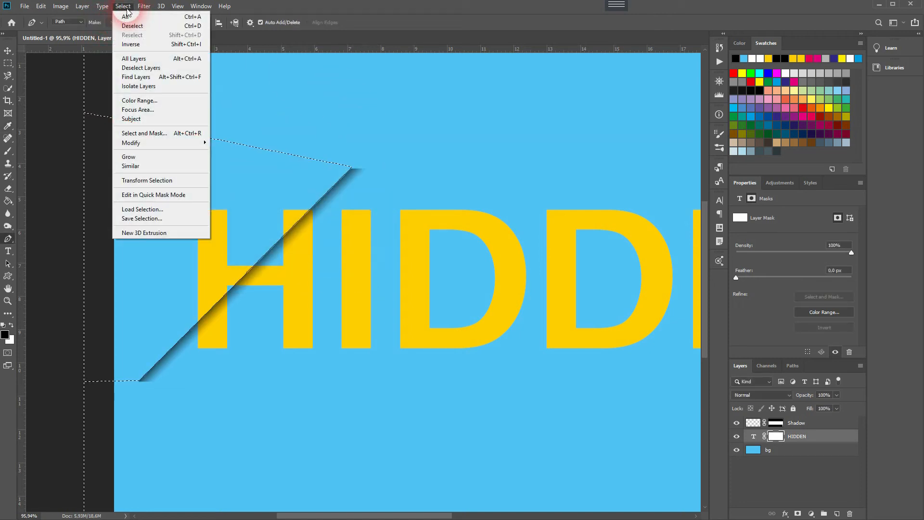
left_click(183, 44)
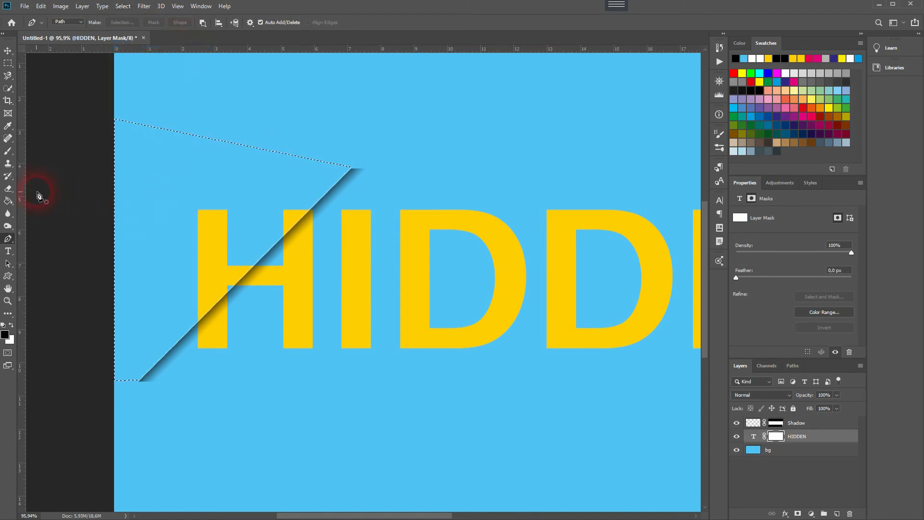
left_click(8, 200)
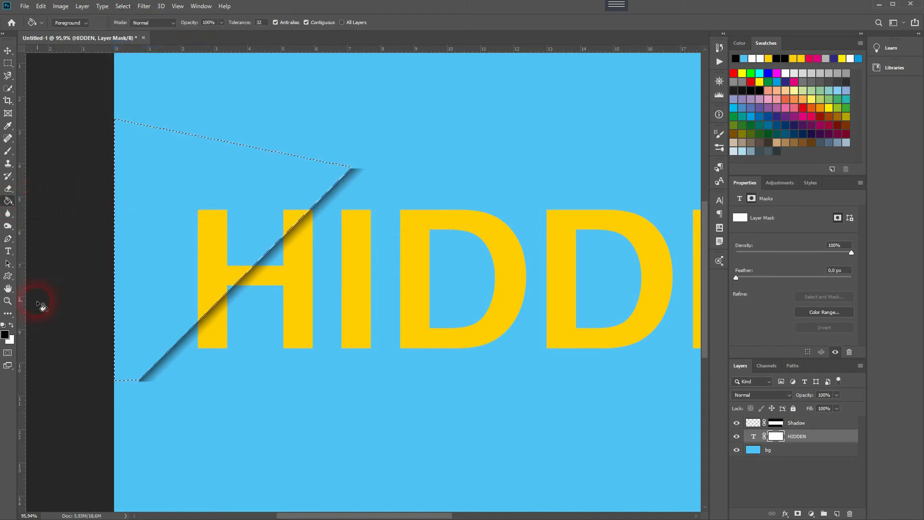
left_click(199, 260)
key("ctrl+d")
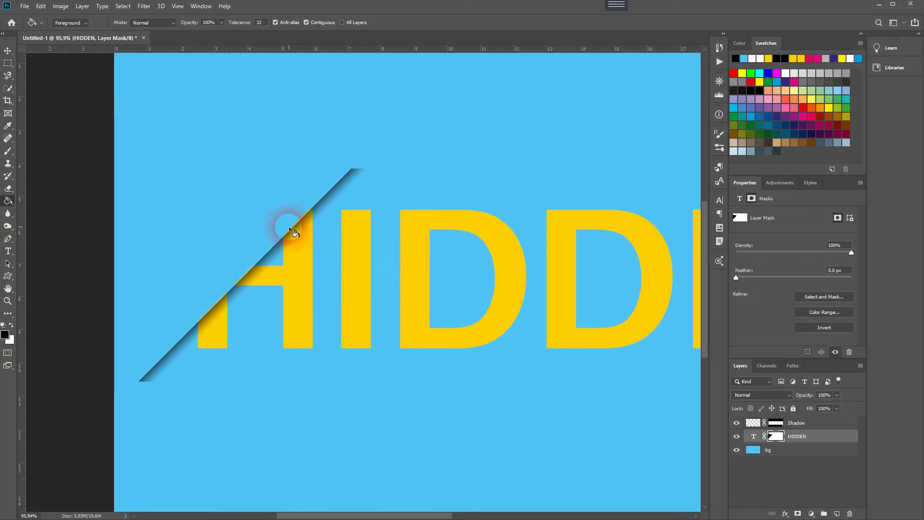
Outline the thin yellow sliver left along the H's diagonal shadow edge with a closed path running tightly along that edge.
scroll(288, 219, "up", 5)
scroll(313, 236, "up", 4)
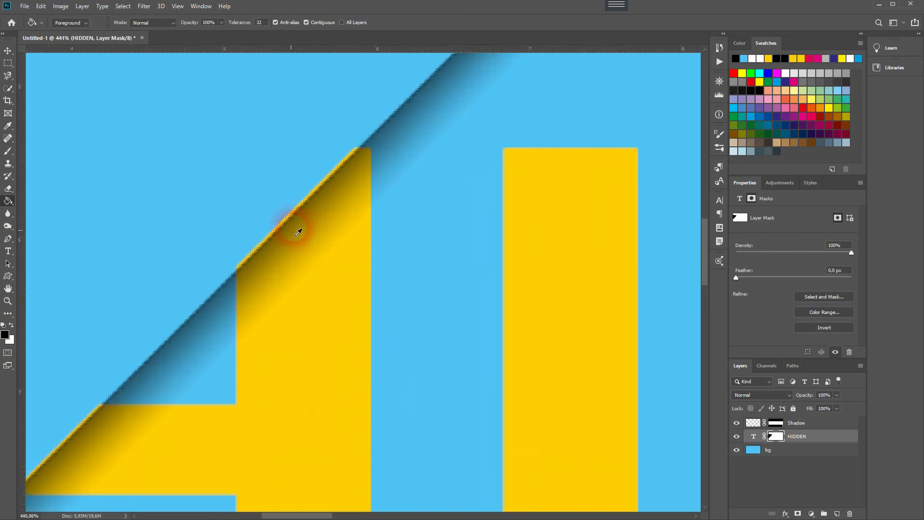
scroll(278, 238, "down", 6)
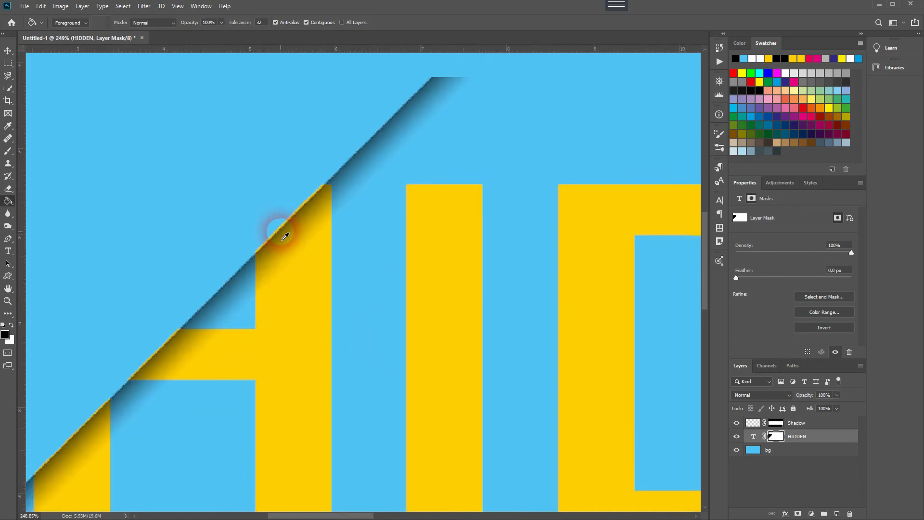
scroll(290, 240, "down", 1)
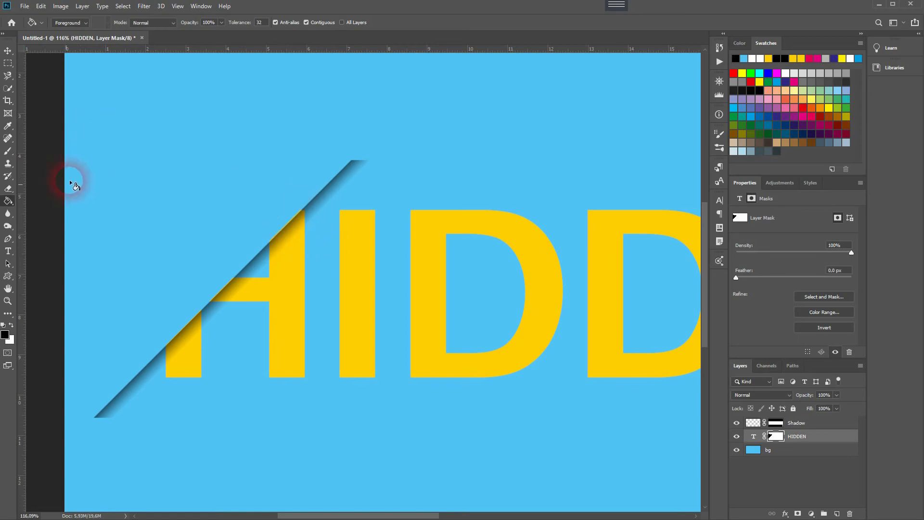
left_click(8, 239)
scroll(316, 192, "up", 2)
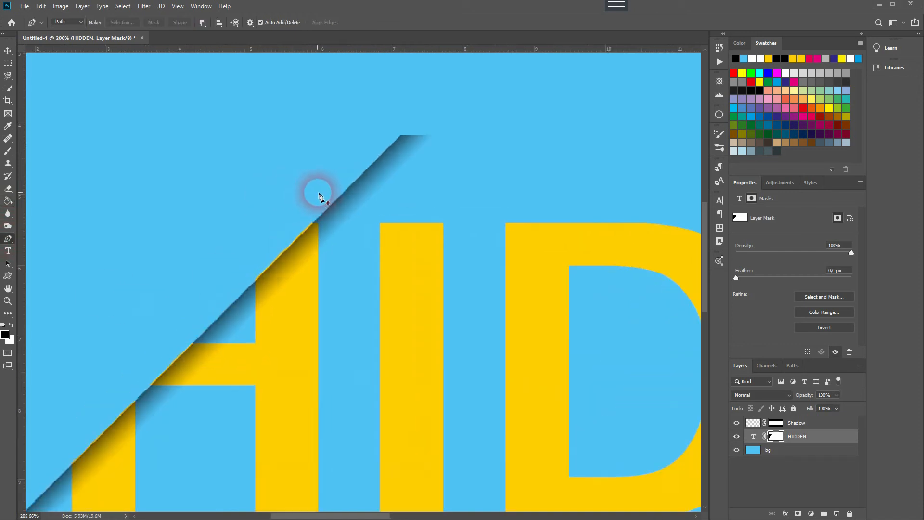
left_click(409, 133)
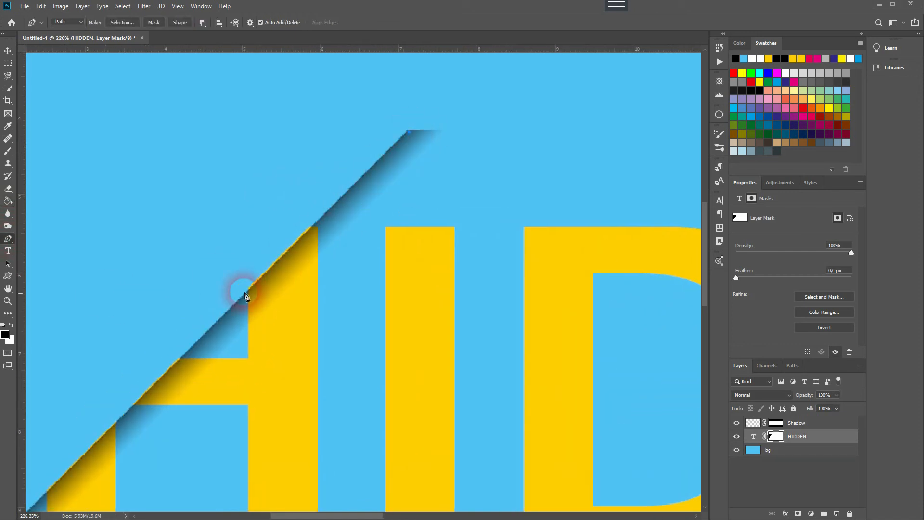
left_click_drag(203, 344, 435, 90)
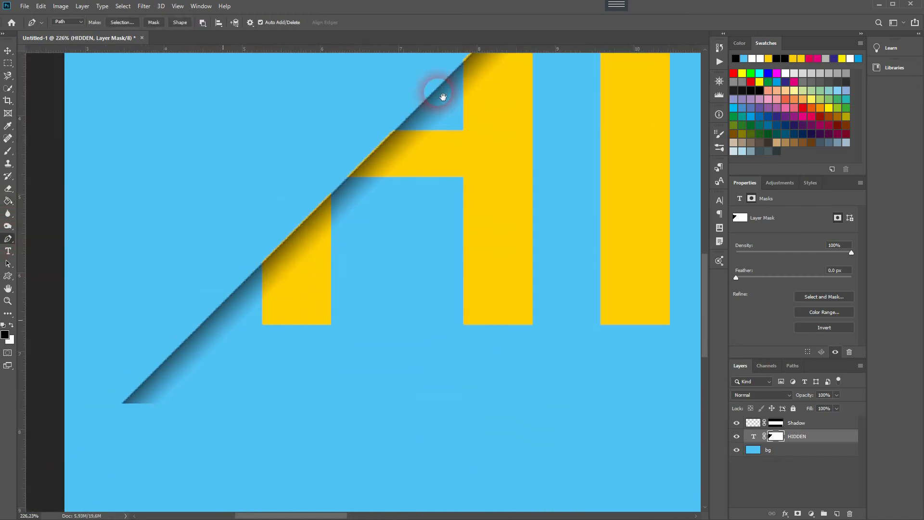
left_click(122, 407)
left_click(64, 365)
left_click(254, 77)
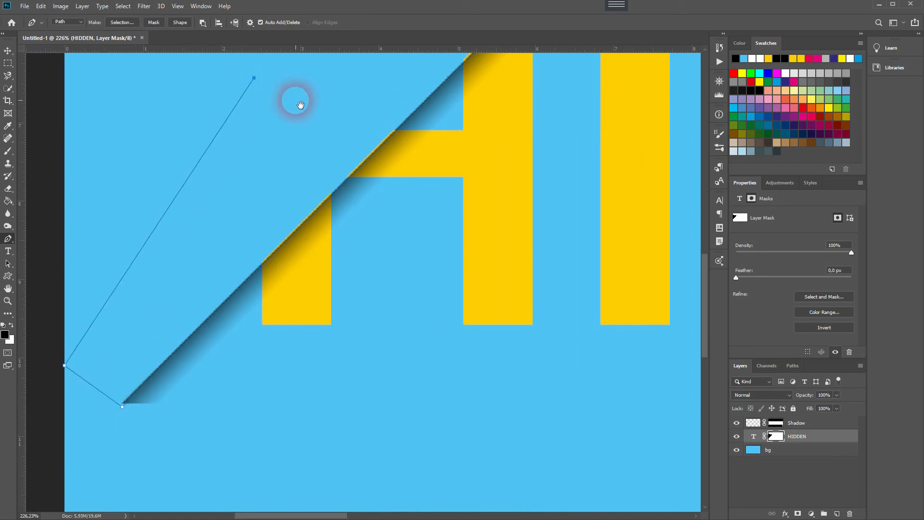
left_click_drag(298, 102, 192, 343)
left_click(517, 151)
Convert the sliver path to an inverted selection, fill the sliver area with black on the HIDDEN layer's mask and deselect.
left_click(122, 22)
left_click(356, 190)
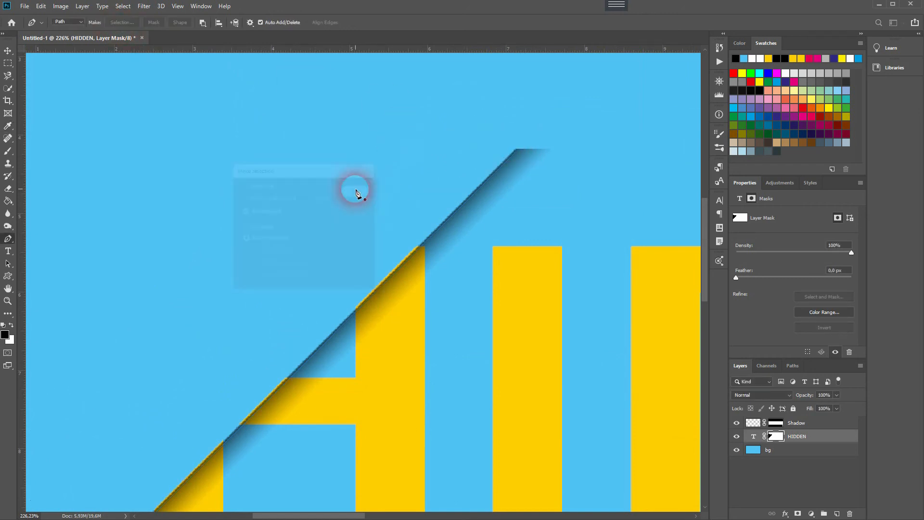
left_click(123, 6)
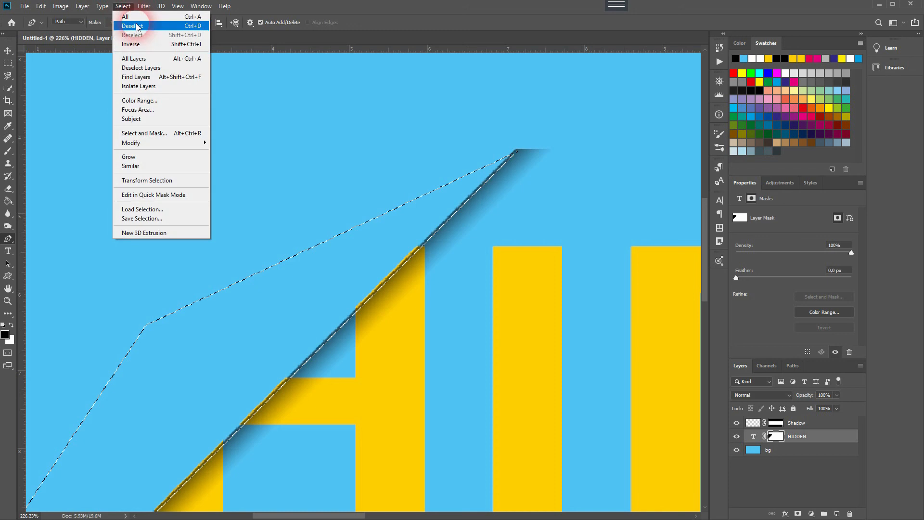
left_click(132, 26)
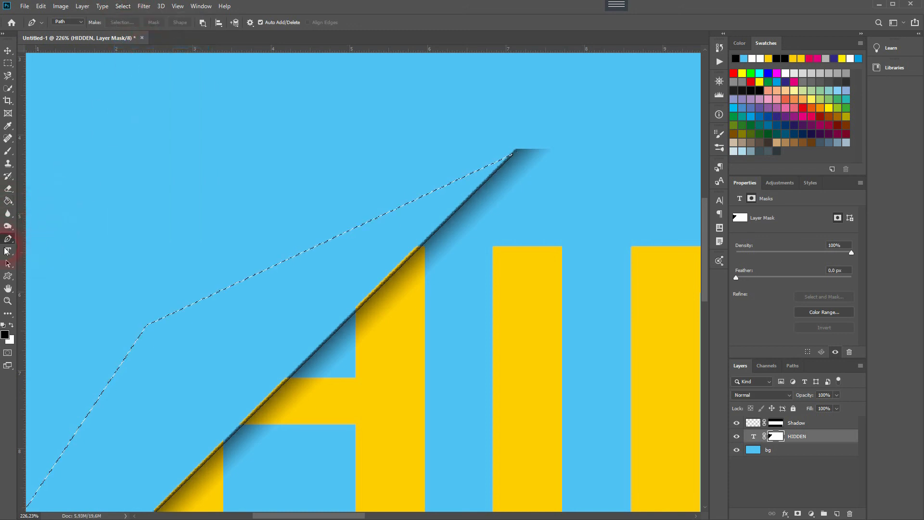
left_click(7, 201)
left_click(195, 386)
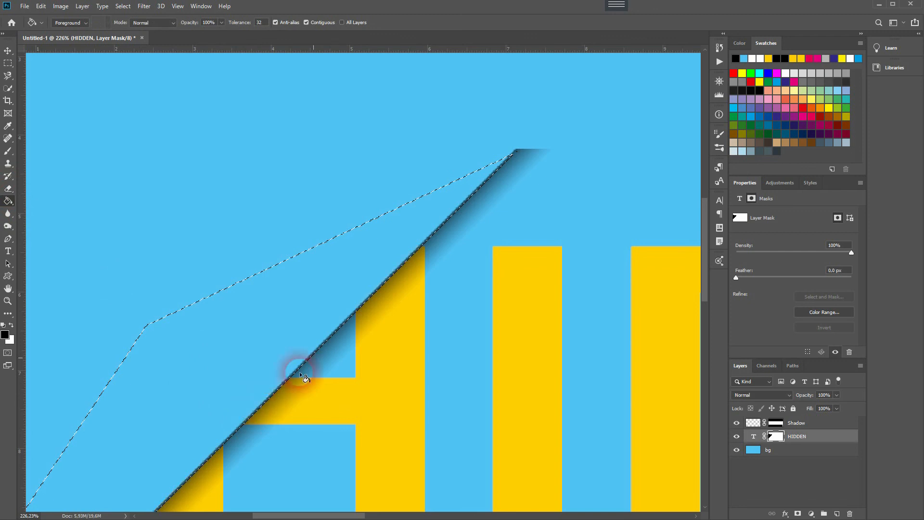
key("ctrl+d")
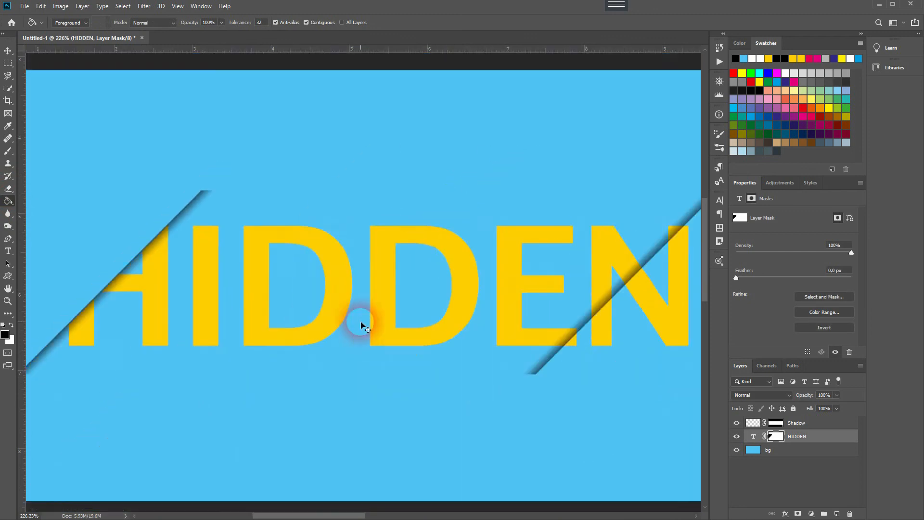
Outline the part of the N below its diagonal shadow edge with a closed path along that edge.
key("ctrl+0")
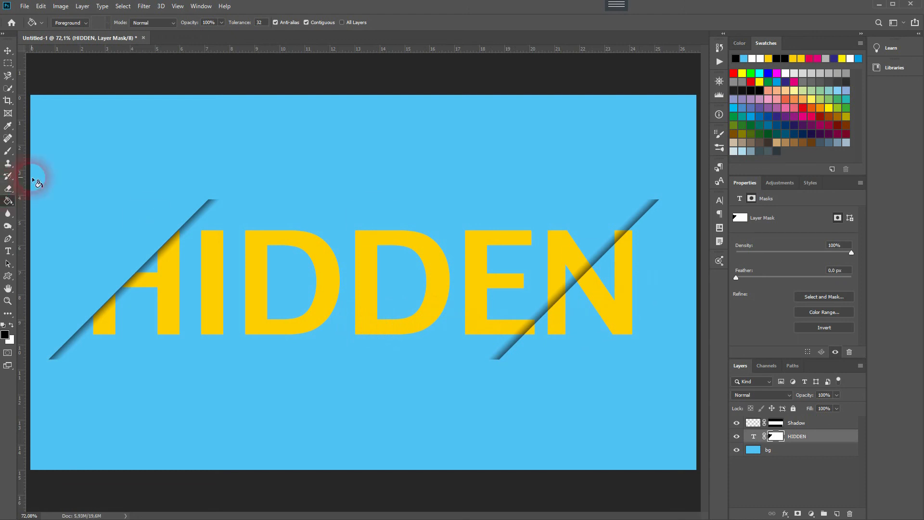
key("p")
scroll(633, 269, "up", 3)
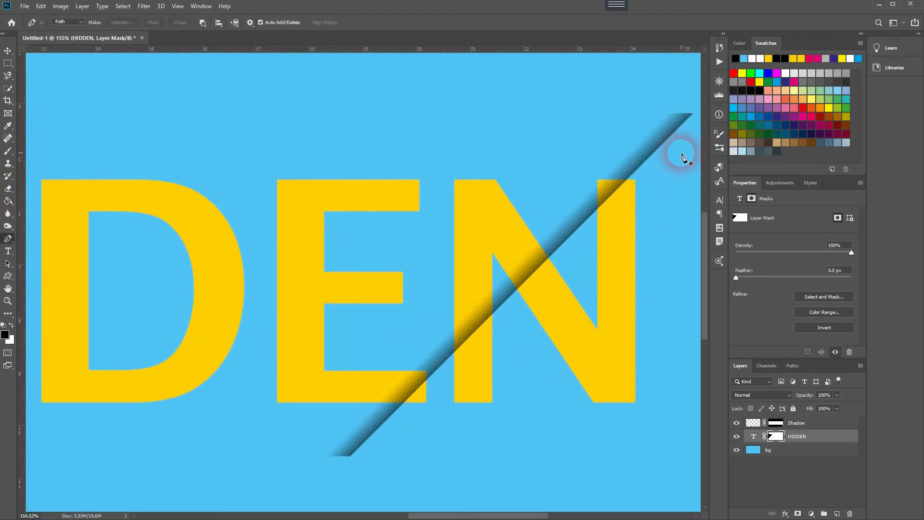
left_click_drag(681, 157, 575, 175)
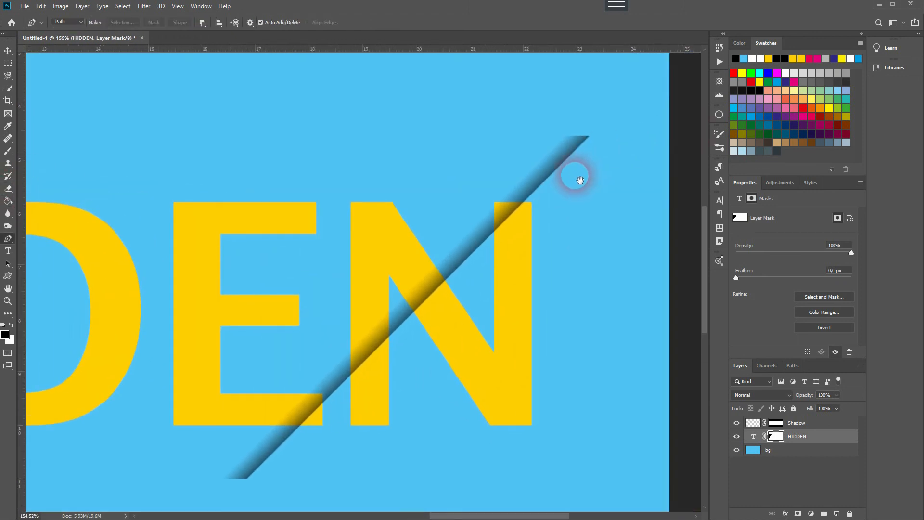
left_click(588, 137)
left_click(245, 478)
left_click(604, 453)
left_click(596, 183)
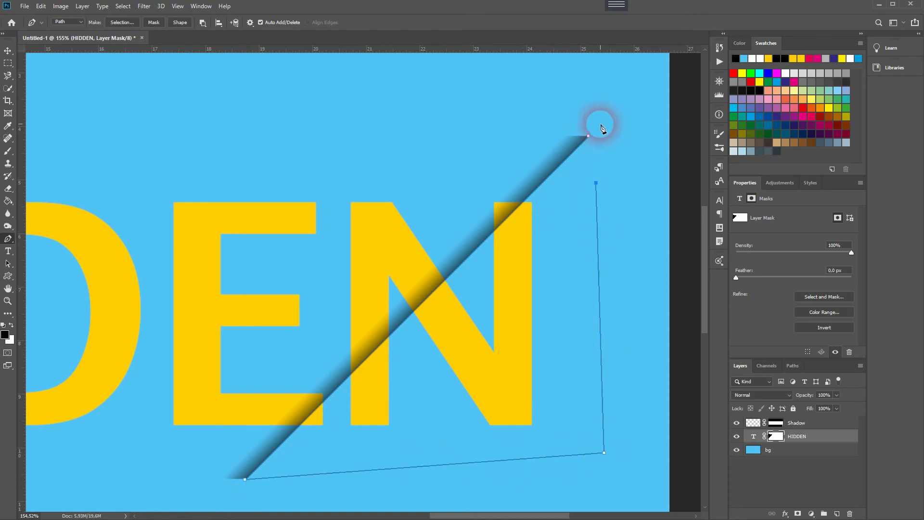
left_click(589, 137)
Convert the path around the N's lower part to a selection, fill it with black on the HIDDEN mask and deselect.
key("i")
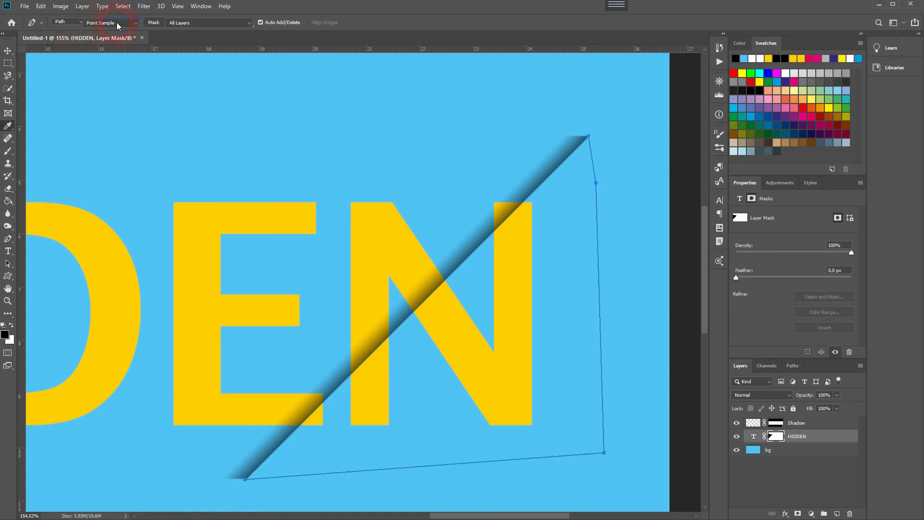
left_click(118, 23)
left_click(357, 186)
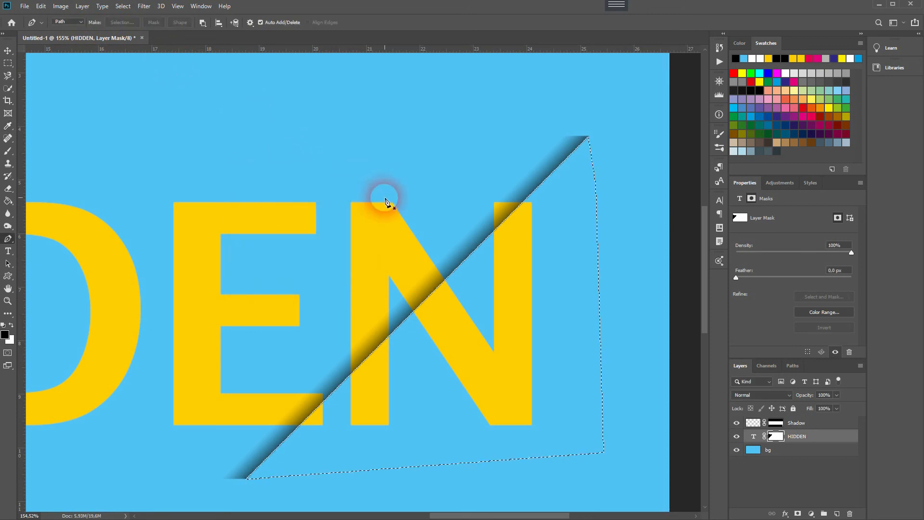
key("g")
left_click(496, 353)
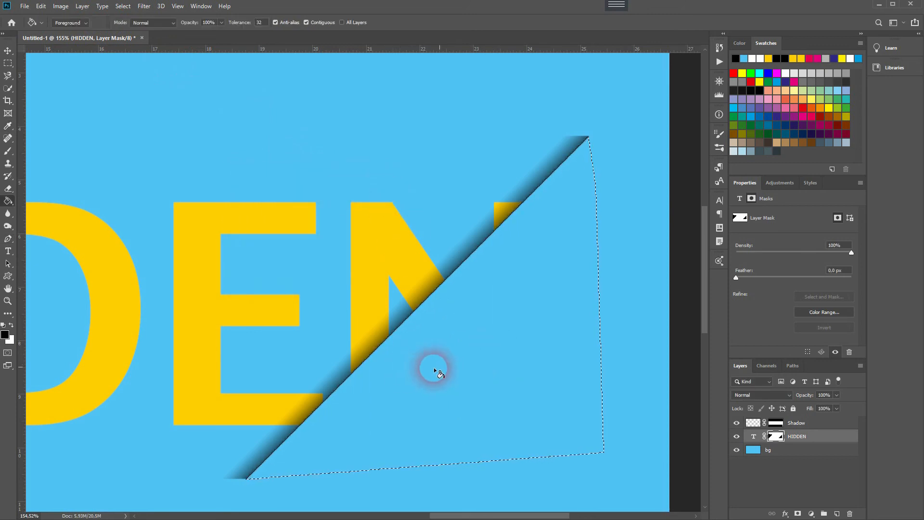
key("ctrl+d")
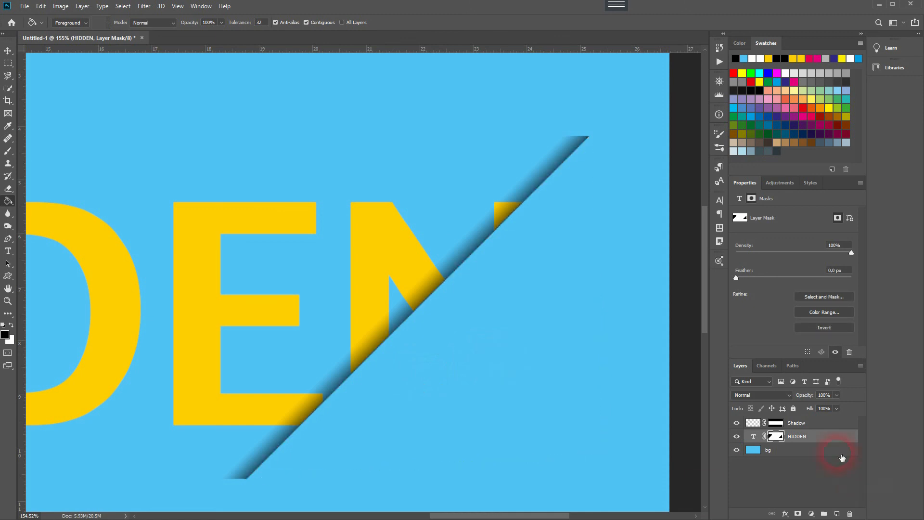
left_click(754, 438)
left_click(814, 438)
scroll(432, 364, "down", 5)
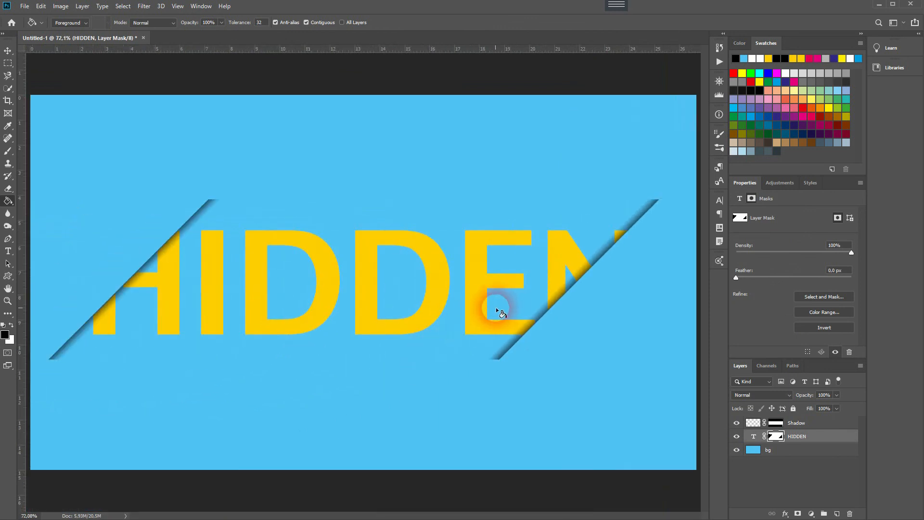
left_click(258, 224)
left_click(785, 434)
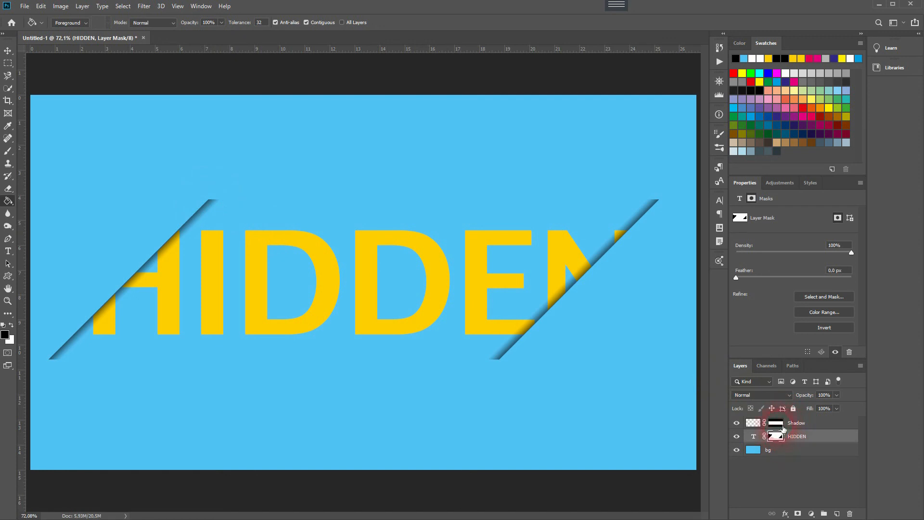
Using a soft 100 px brush, paint black on the Shadow layer's mask over the ends of both diagonal shadow strips to fade them.
left_click(781, 426)
key("b")
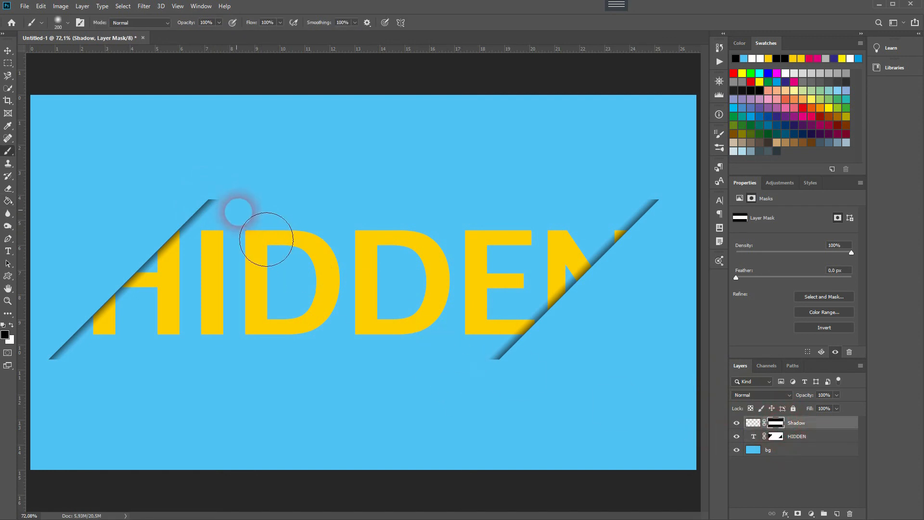
left_click(59, 21)
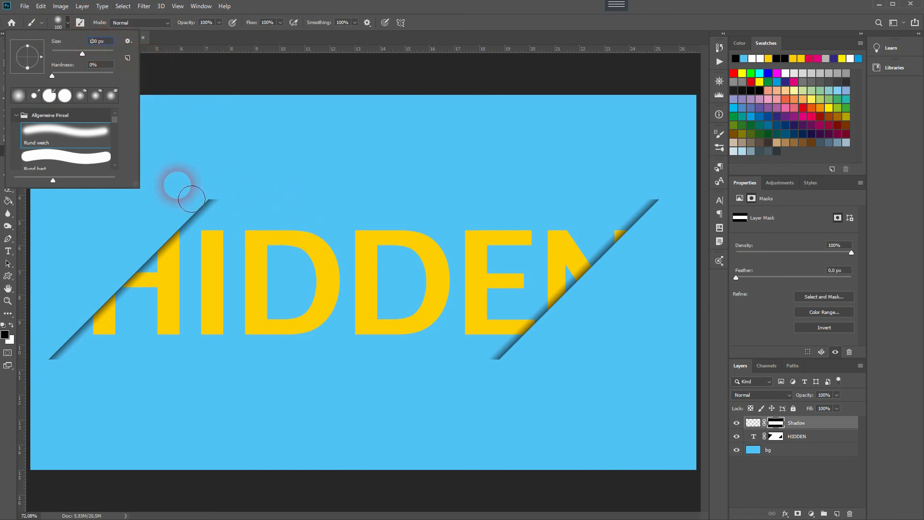
key("Return")
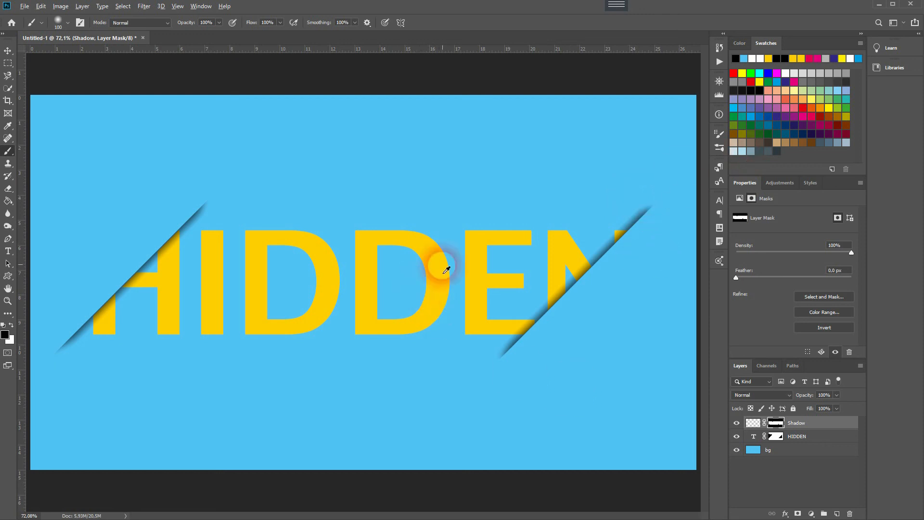
scroll(443, 260, "down", 2)
scroll(450, 264, "up", 1)
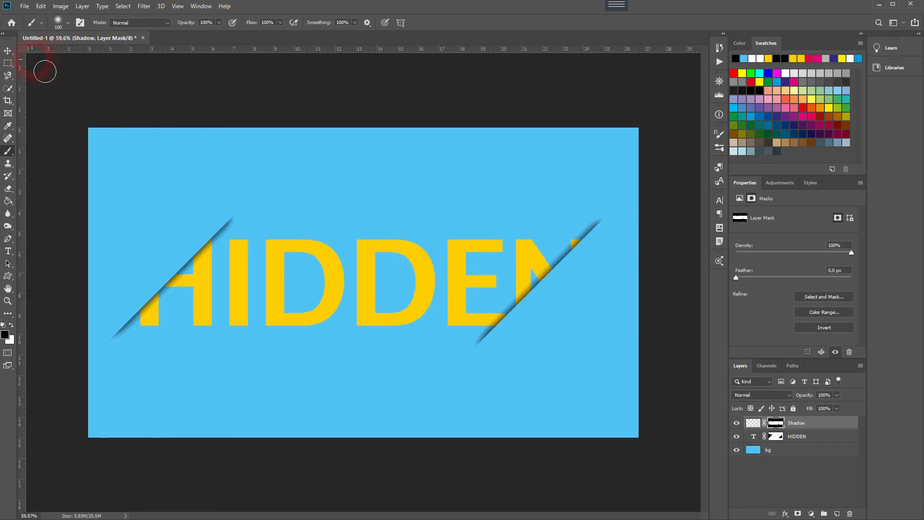
left_click(8, 51)
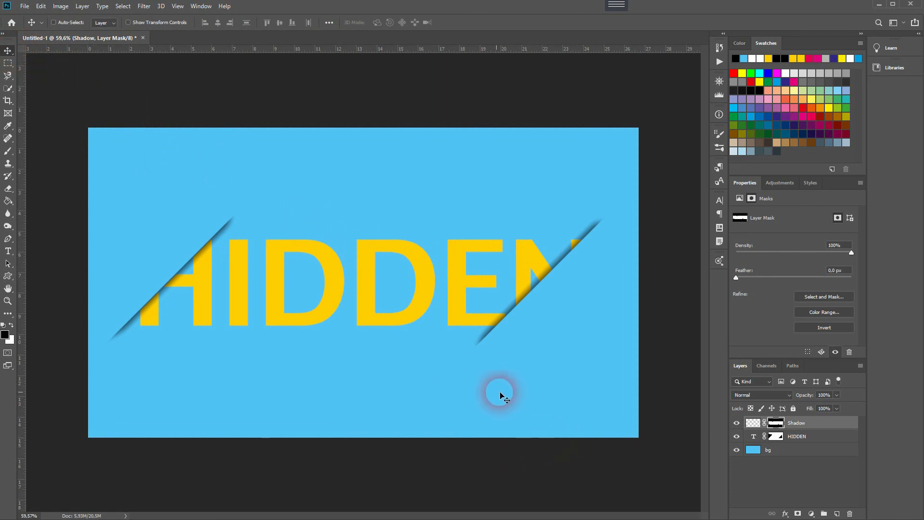